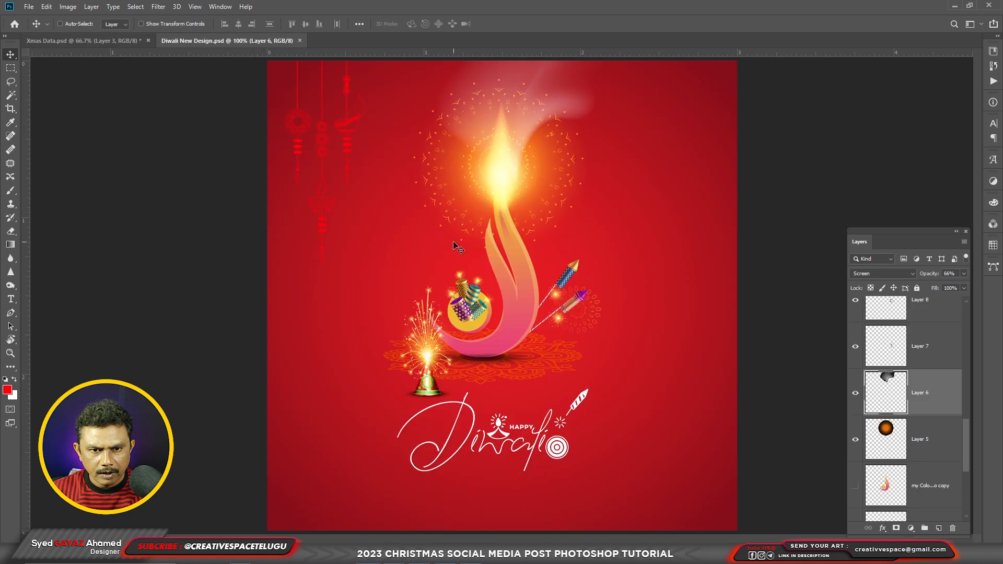
- Duplicate the Diwali New Design document and close the original file
key(alt+i)
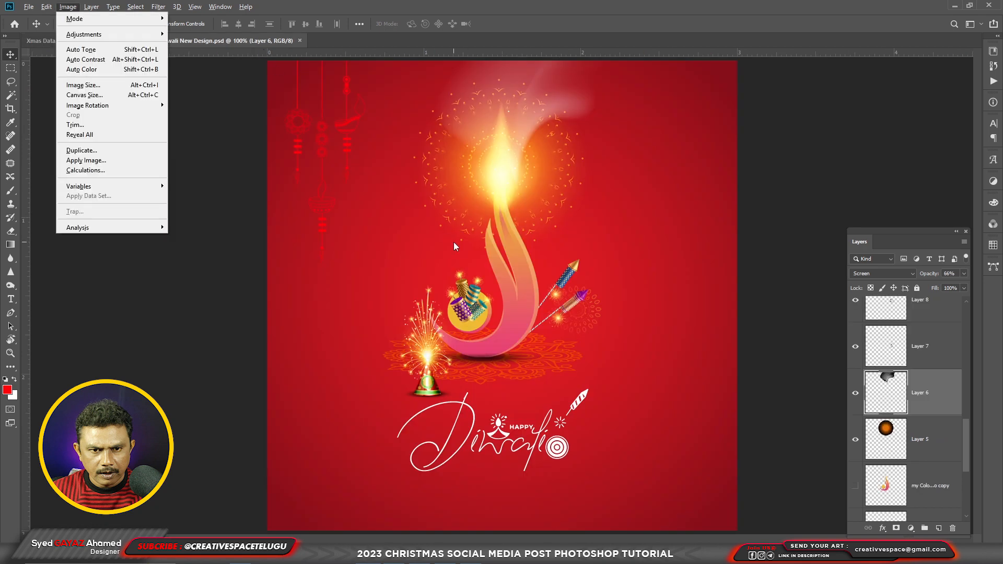
key(d)
key(Return)
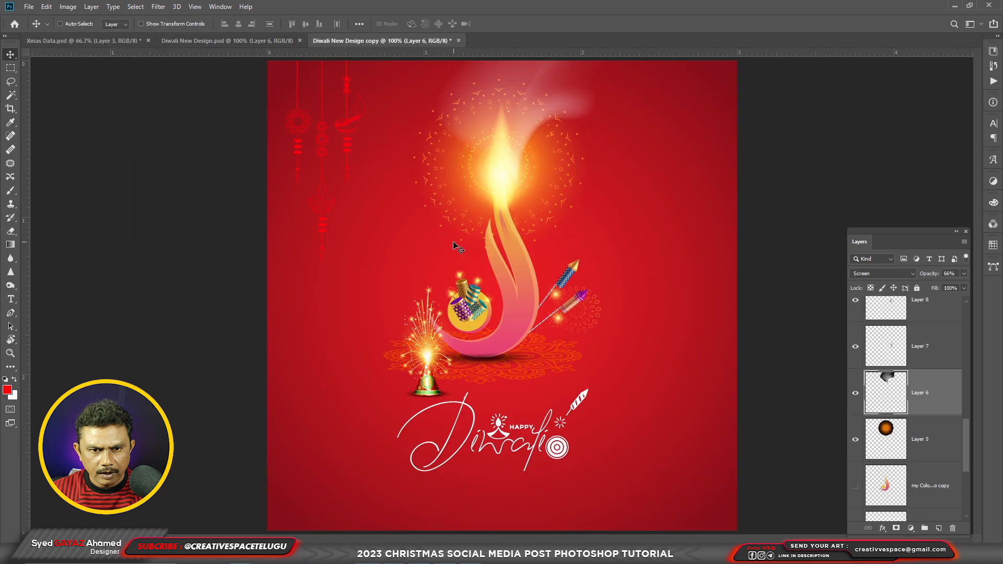
click(286, 41)
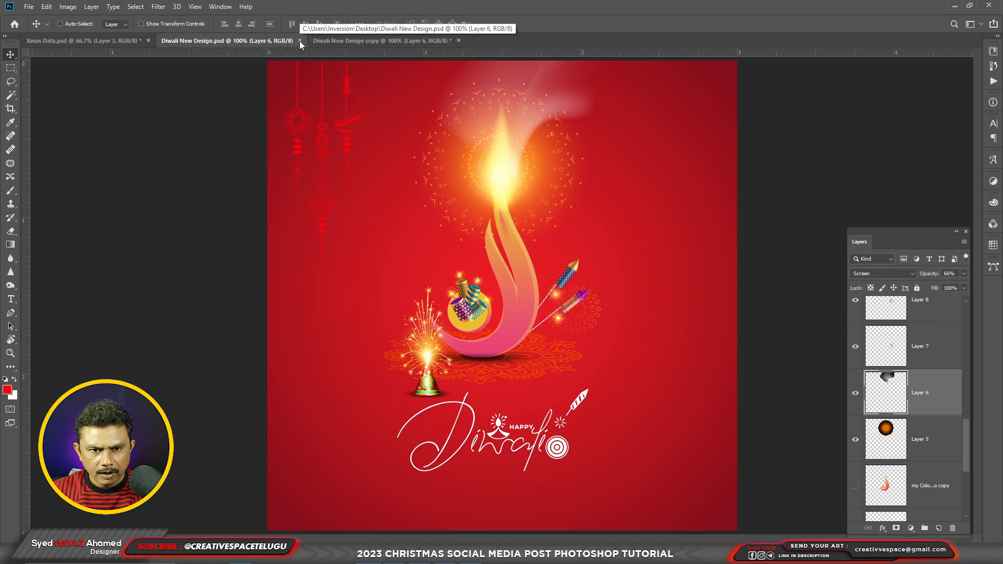
click(299, 41)
- Group all layers above the red background layer and name the group "Diwali"
click(935, 459)
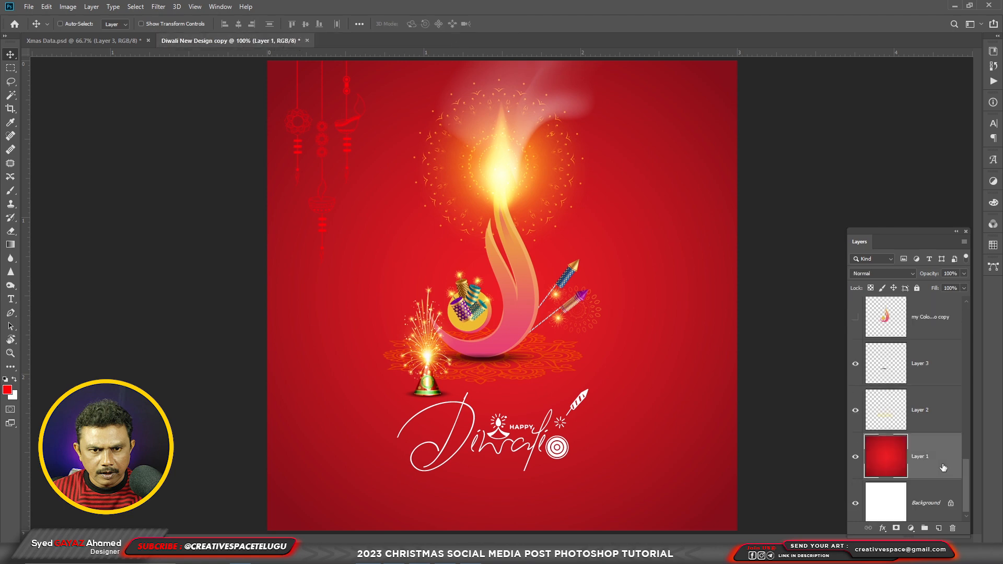
click(938, 423)
drag(965, 483, 962, 317)
shift+click(933, 325)
scroll(895, 476, down, 4)
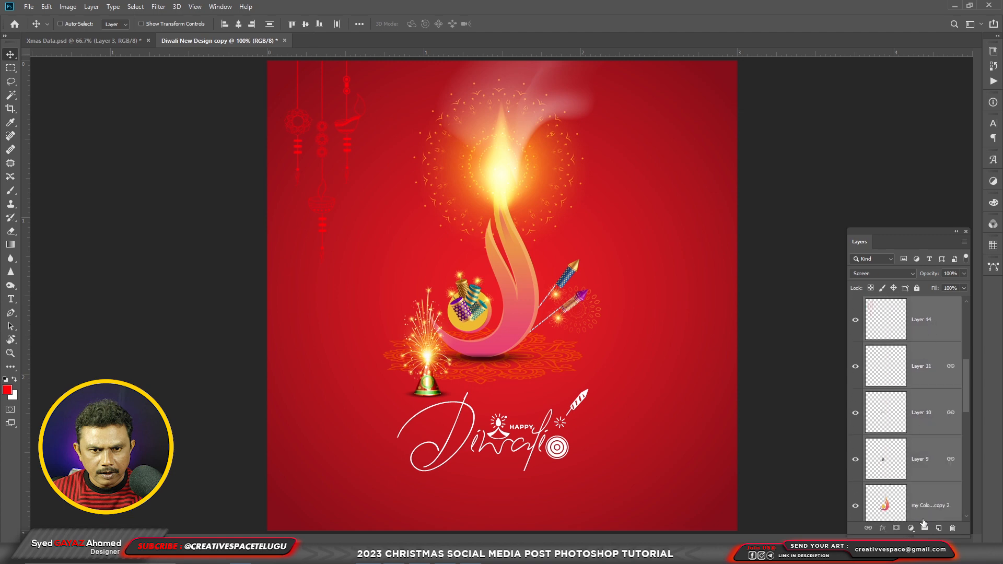
click(925, 528)
double_click(909, 303)
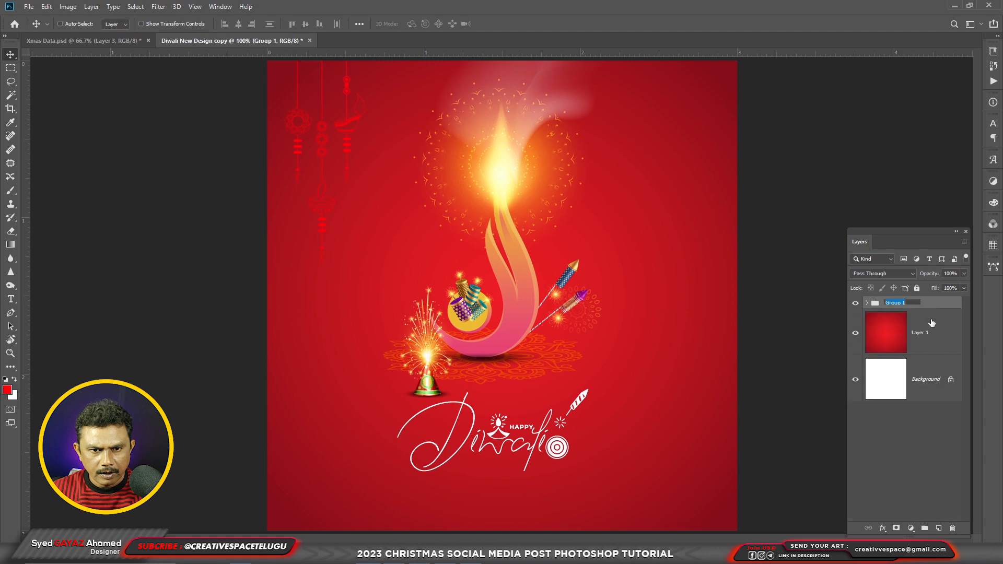
text(Diwali)
key(Return)
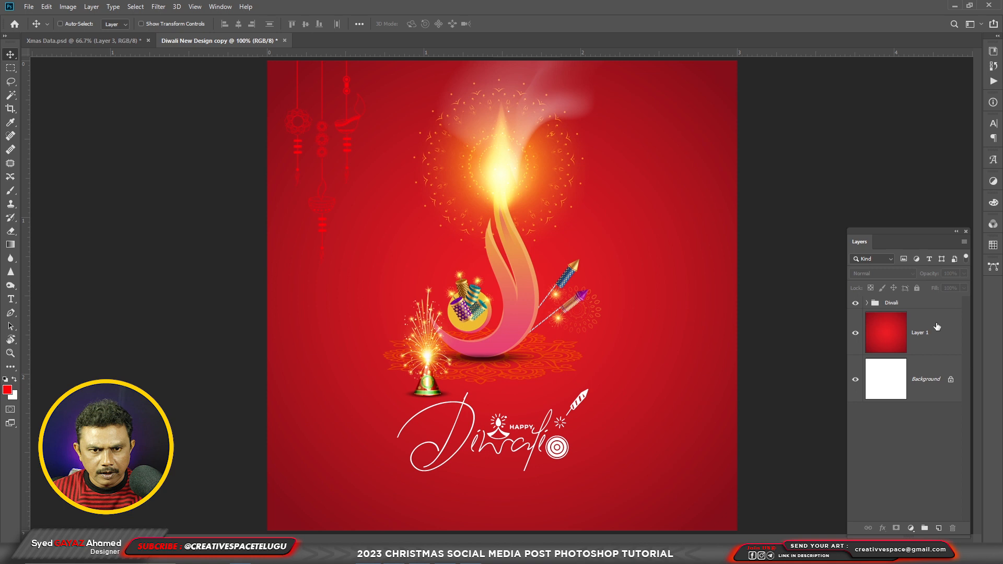
- Move the hidden "my Colour Logo copy" layer out of the Diwali group to just above the Background layer
click(868, 303)
scroll(915, 429, down, 6)
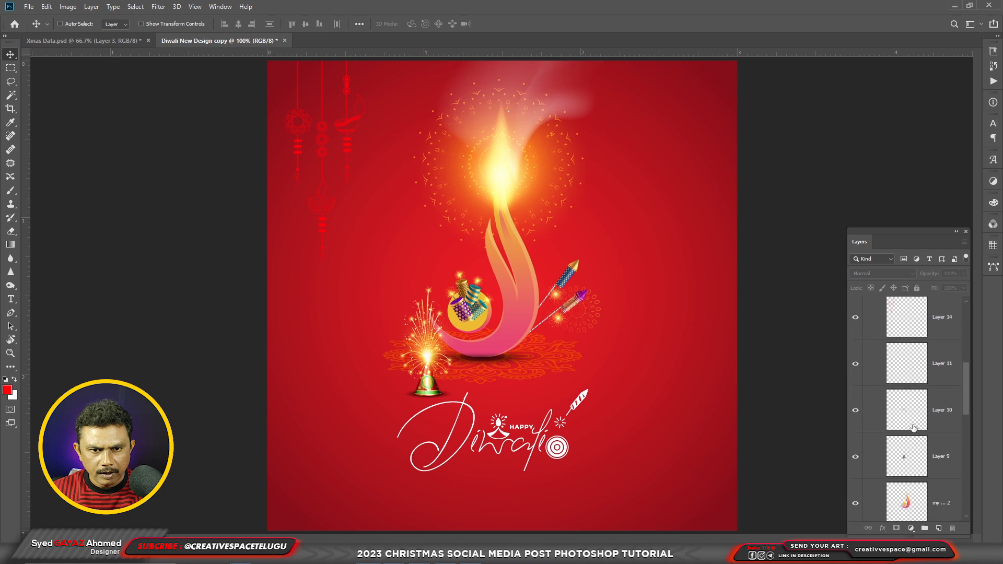
click(901, 424)
scroll(899, 425, down, 1)
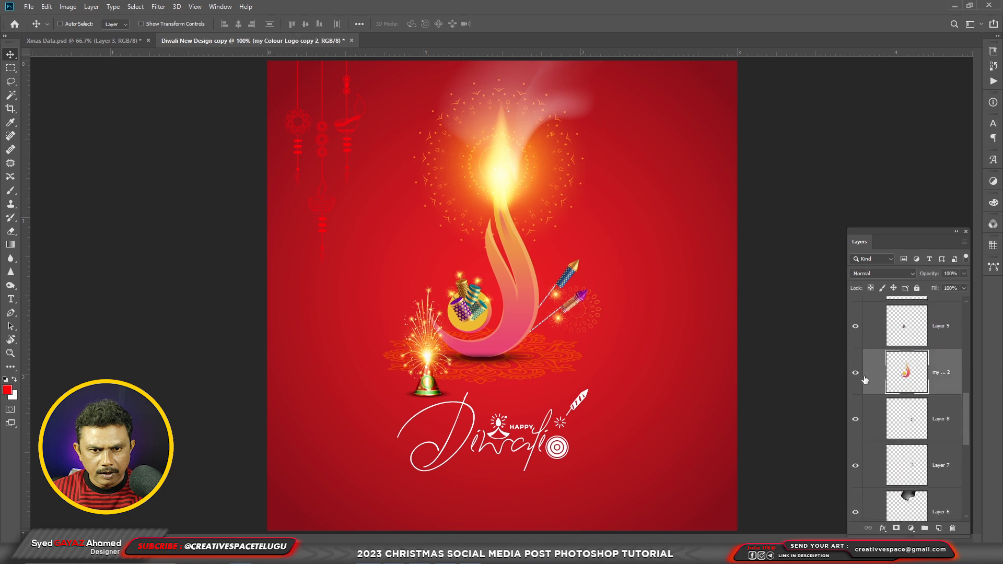
scroll(909, 402, down, 5)
click(935, 414)
drag(964, 456, 964, 505)
drag(925, 313, 940, 462)
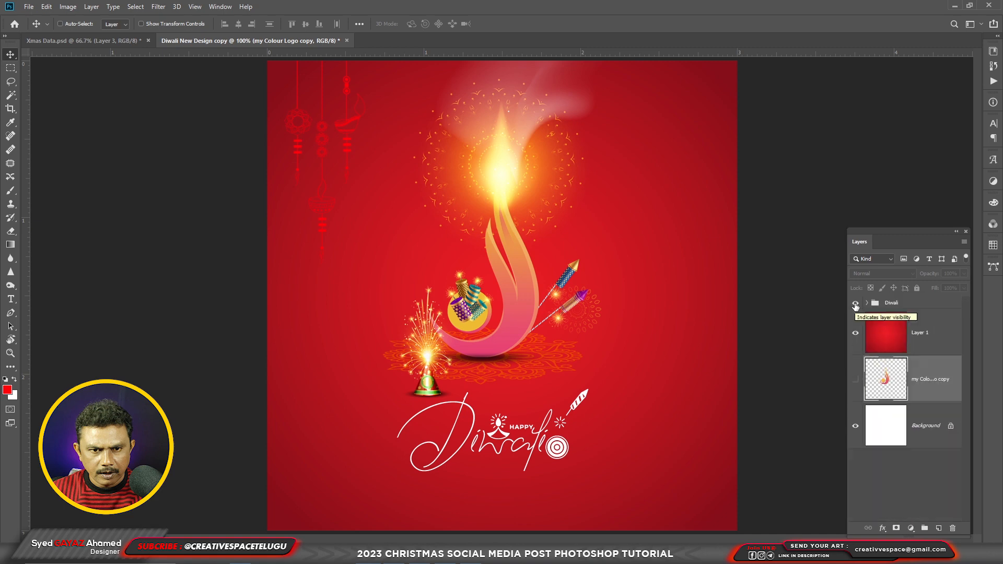
- Hide the Diwali group, show the logo copy layer and raise it above the red Layer 1
click(855, 303)
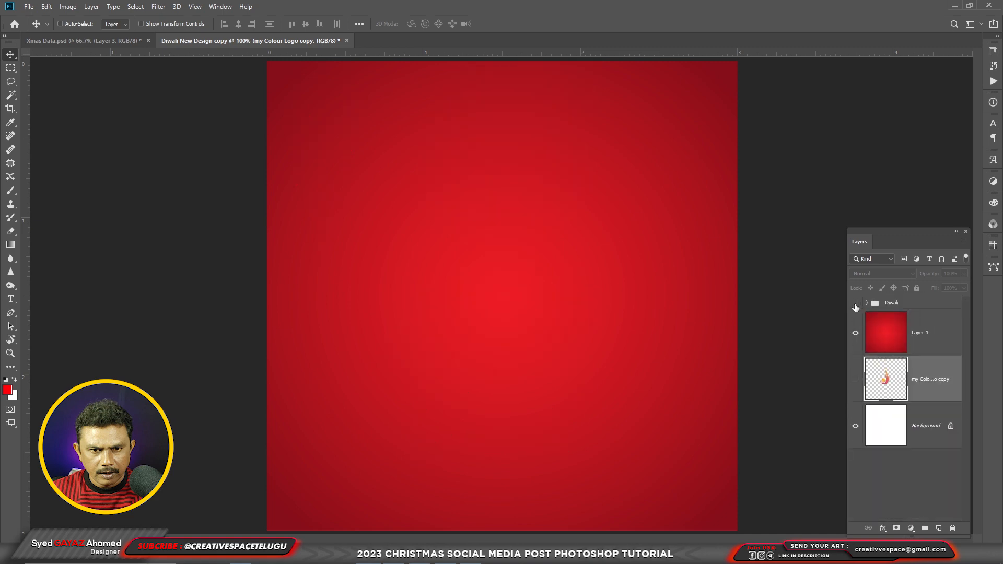
click(855, 379)
key(ctrl+bracketright)
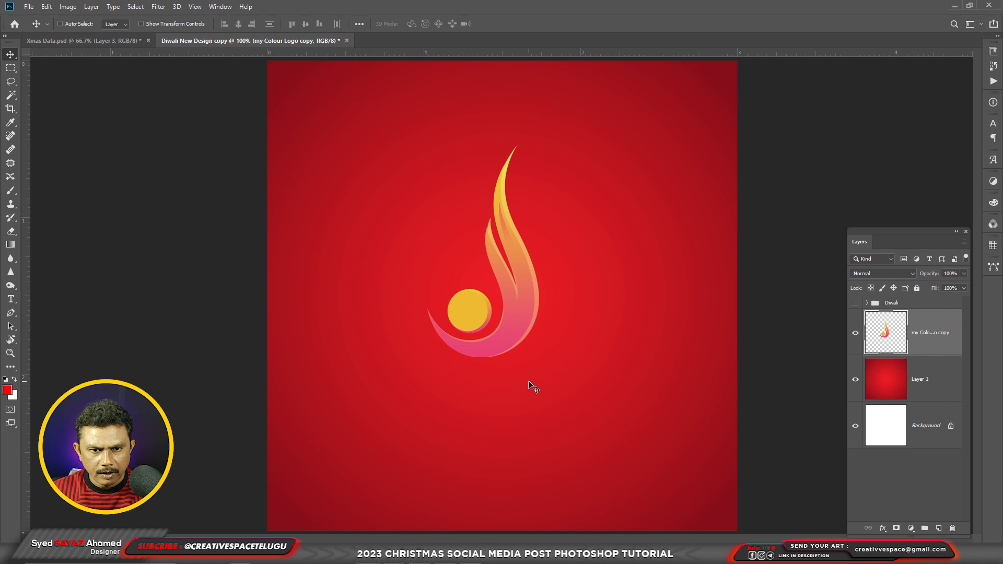
- Add a new Overlay layer filled with 50% gray over the whole canvas and place it beneath the logo
key(ctrl+a)
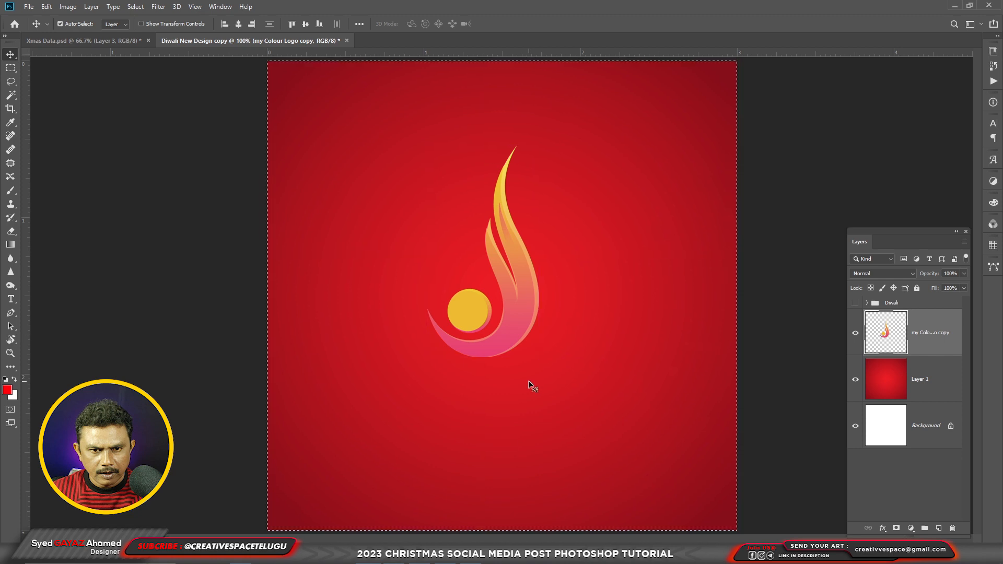
key(ctrl+shift+n)
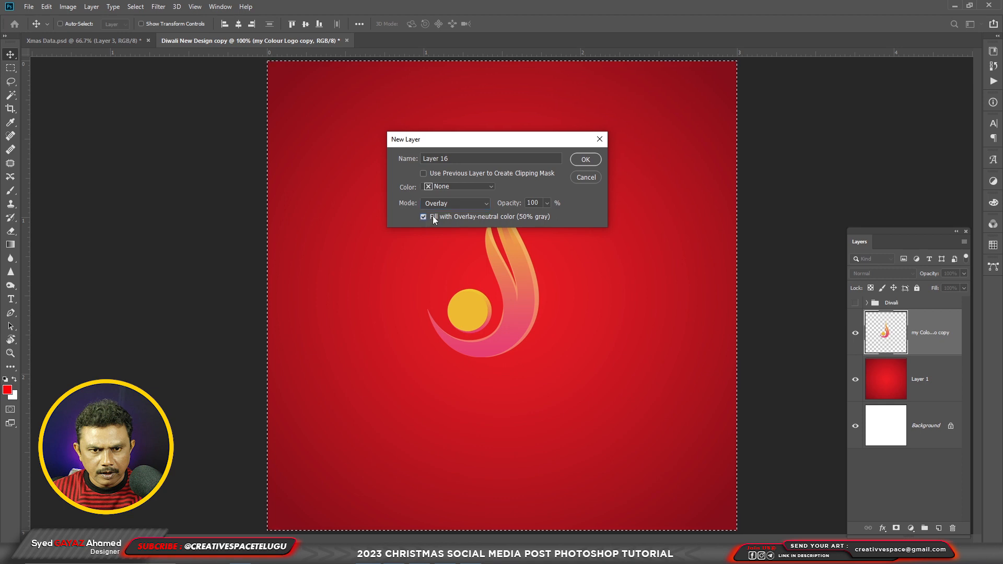
click(585, 160)
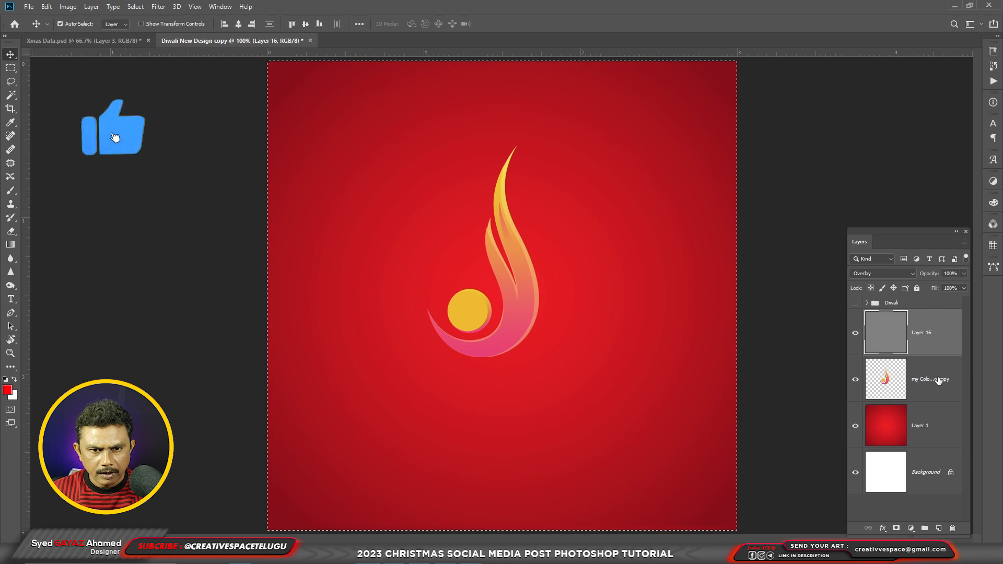
key(ctrl+bracketleft)
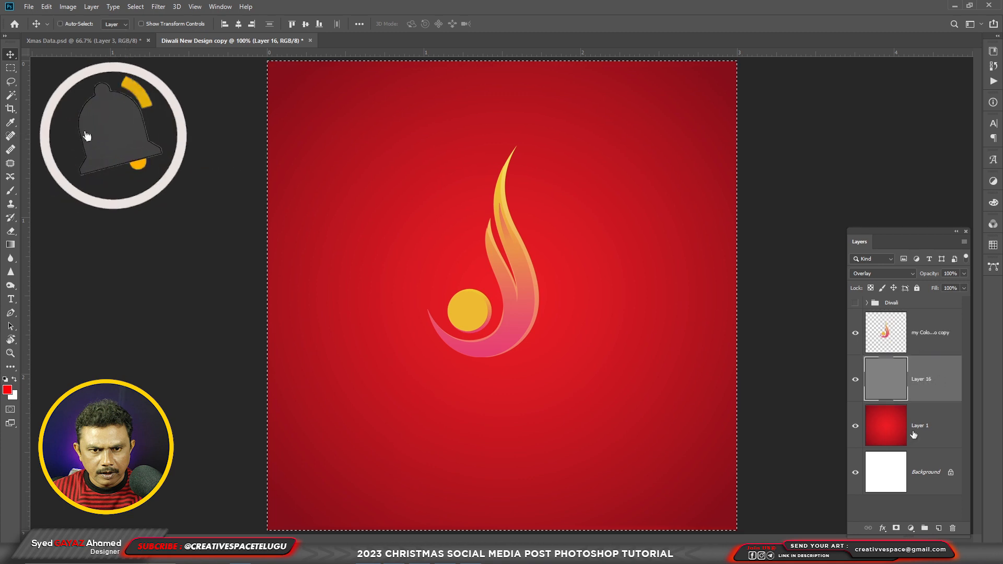
- Convert the gray overlay layer to a smart object and enlarge the Layers panel to the full workspace height
right_click(958, 373)
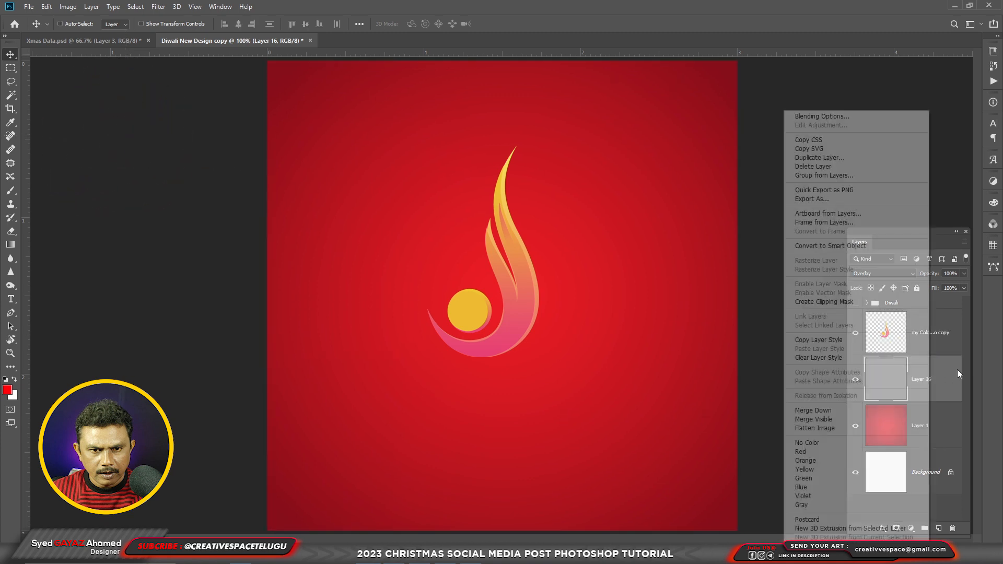
click(836, 246)
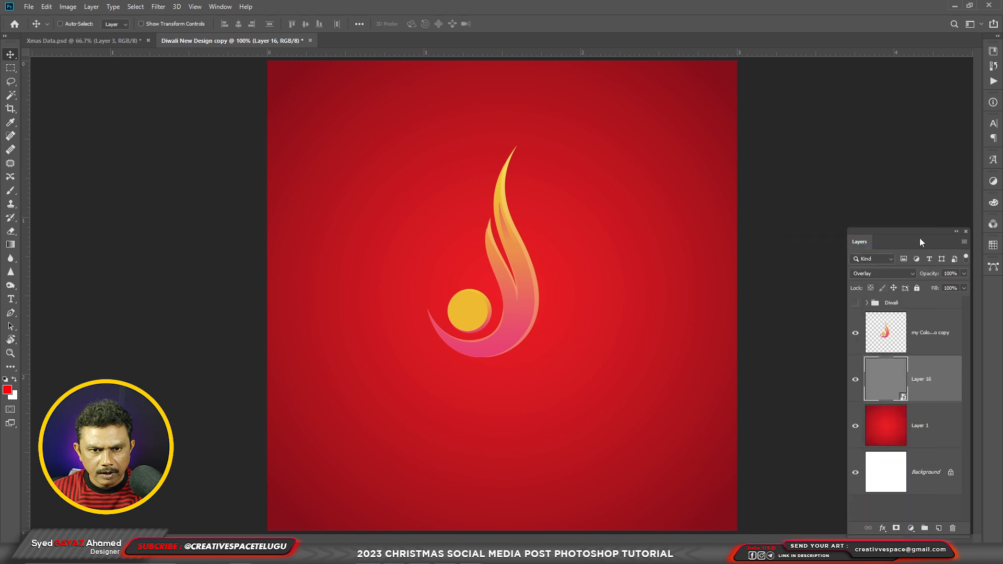
drag(851, 230, 837, 63)
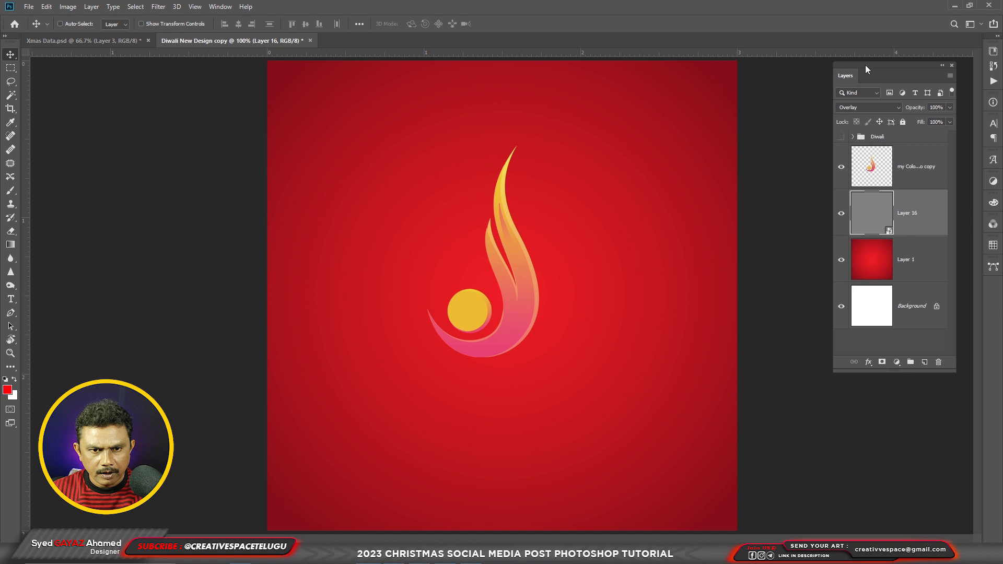
drag(956, 370, 973, 533)
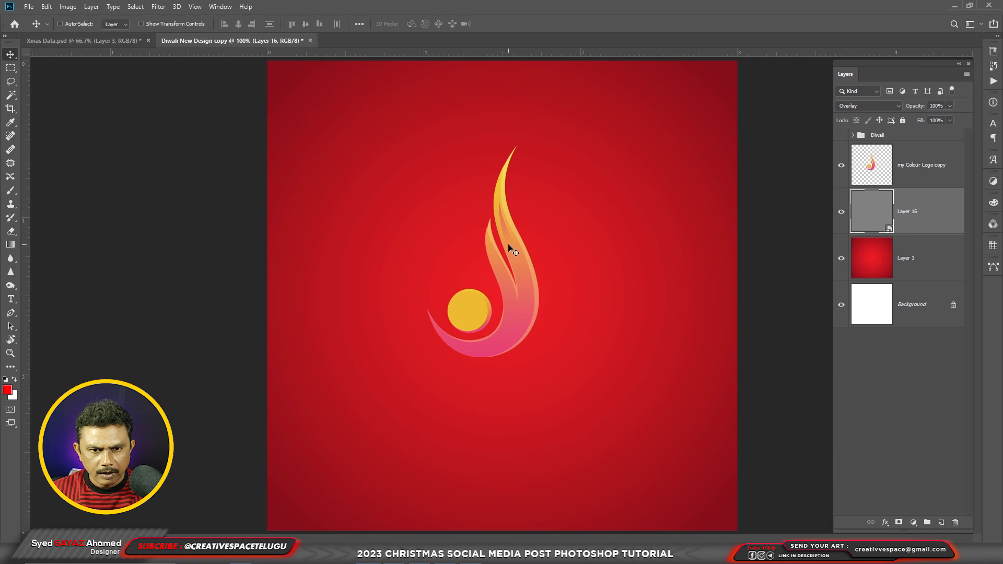
- Apply a light Add Noise filter to the gray layer with Gaussian distribution and Monochromatic enabled, and inspect the grain up close
click(158, 7)
mouse_move(184, 147)
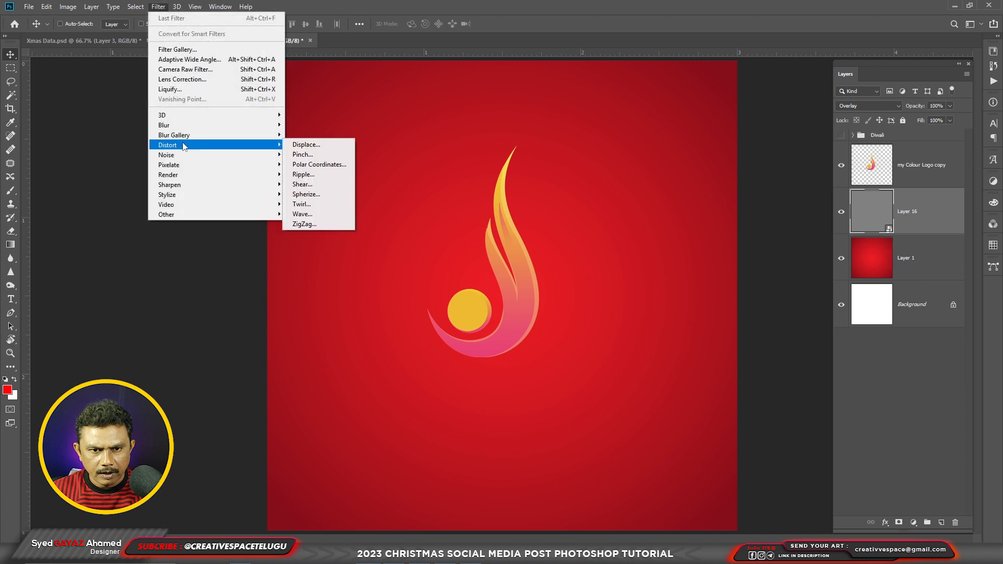
click(309, 155)
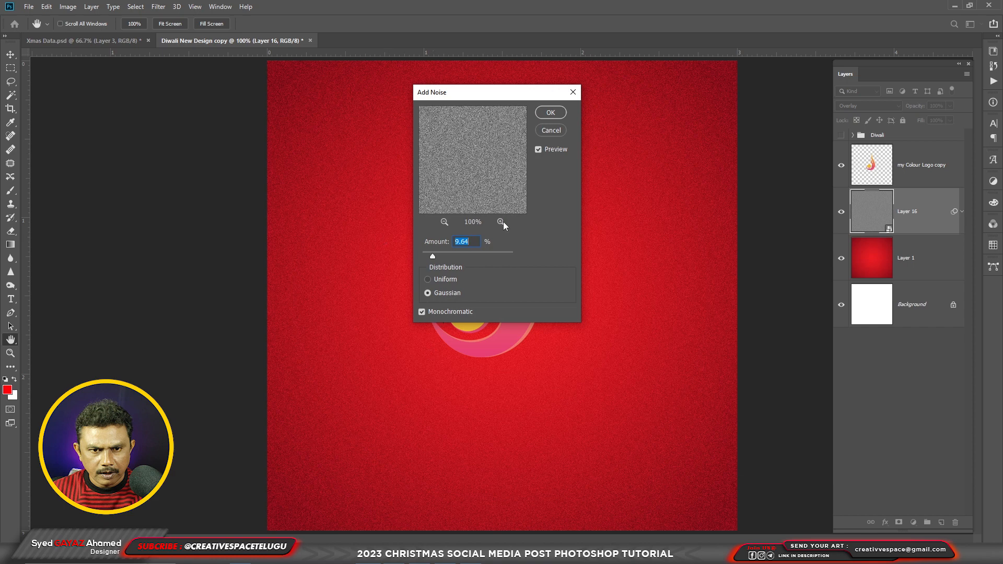
drag(433, 257, 429, 258)
click(552, 115)
key(ctrl+plus)
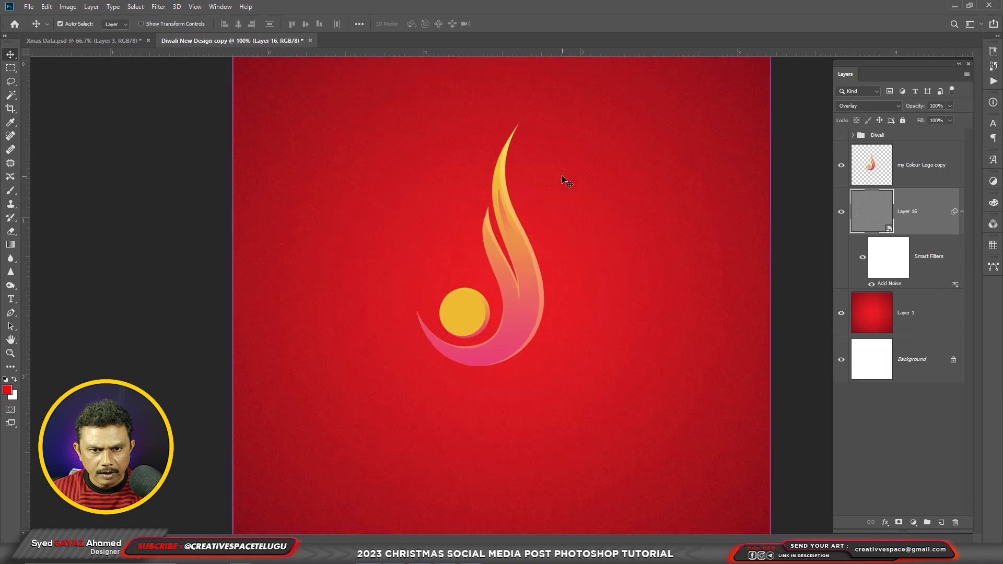
drag(103, 87, 321, 267)
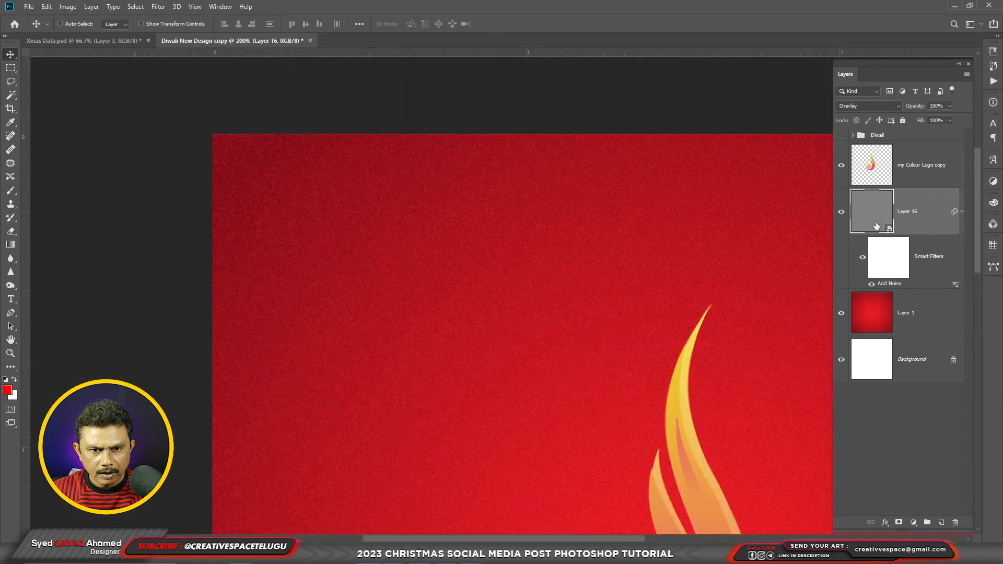
scroll(550, 315, down, 8)
scroll(551, 315, right, 3)
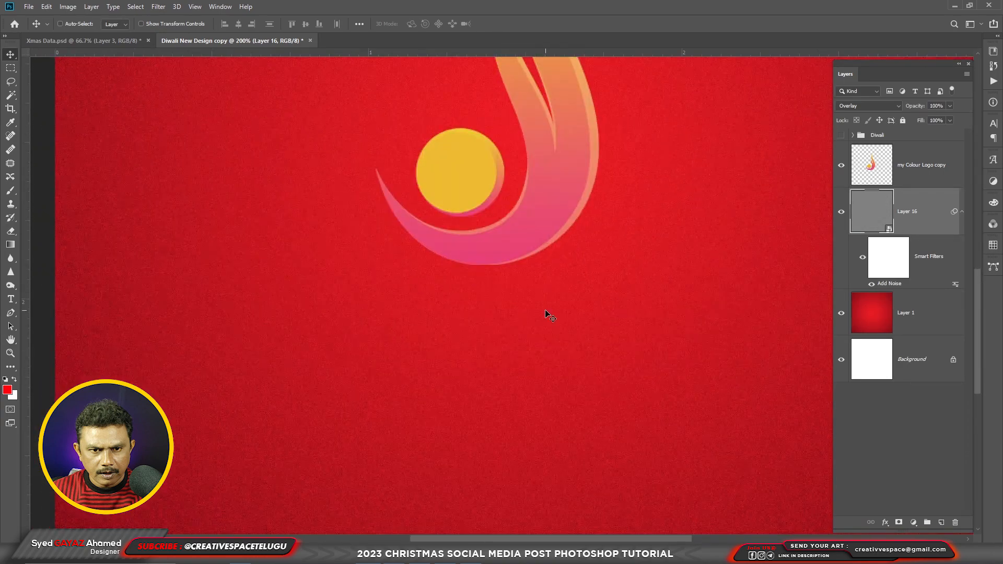
key(ctrl+minus)
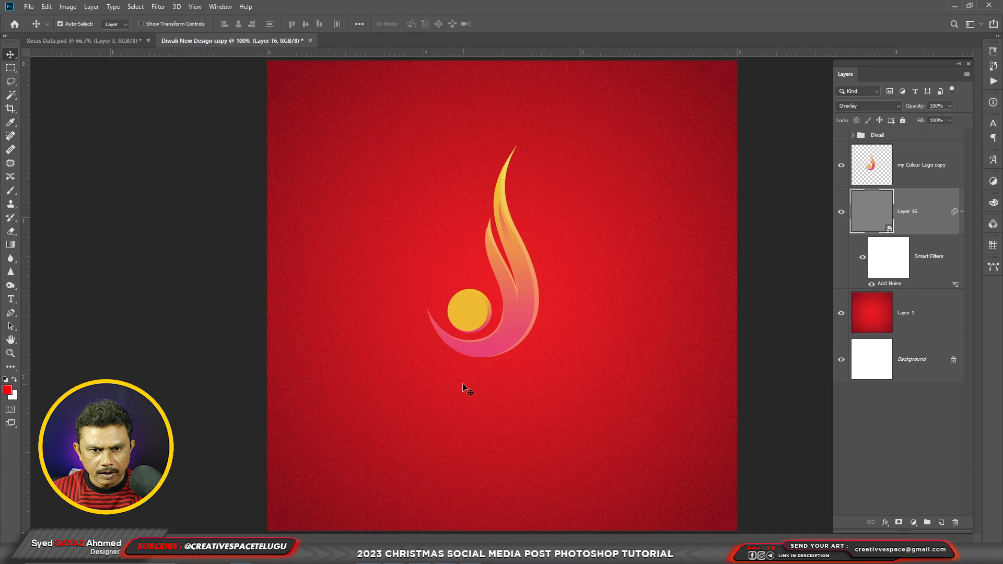
- Create a new layer beneath the logo and paint a soft red glow behind it with a 500 px brush, comparing with and without it
key(ctrl+shift+n)
key(Return)
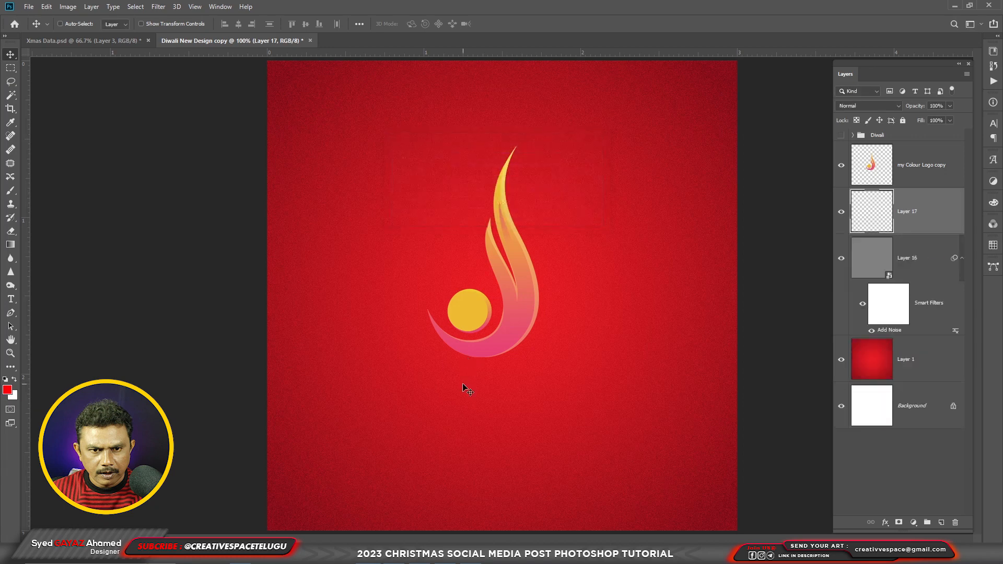
key(b)
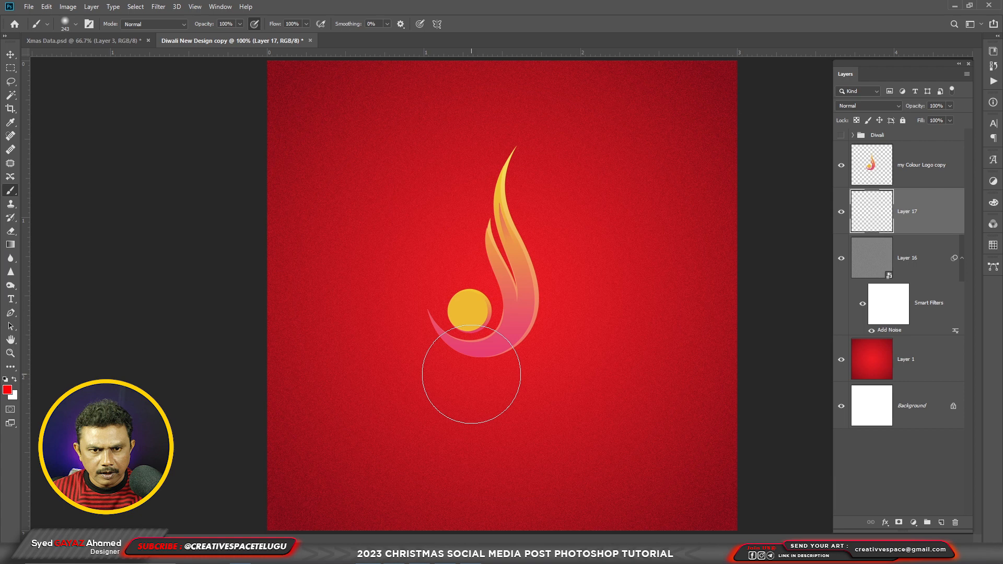
key(bracketright)
key(bracketright)
key(bracketright)
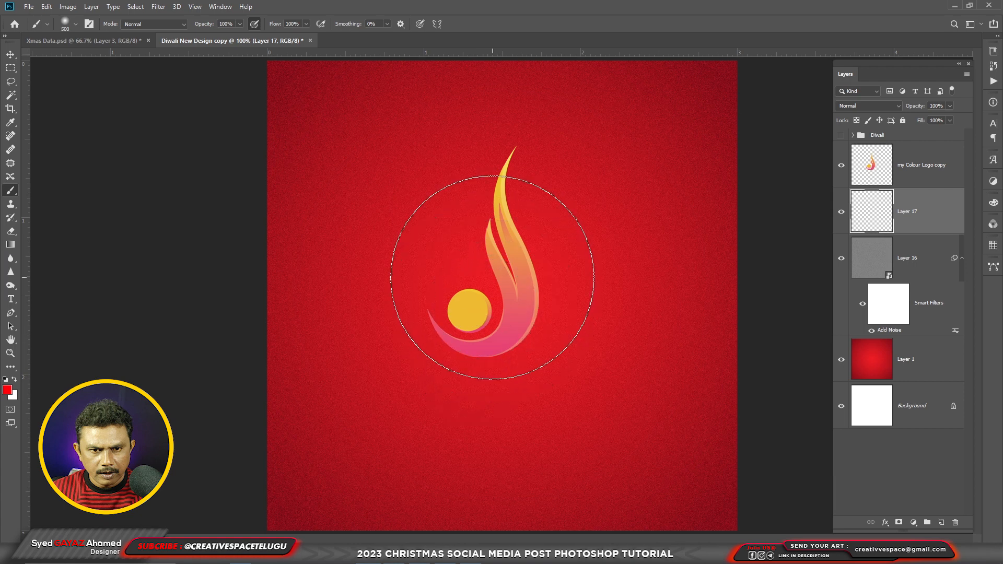
click(492, 277)
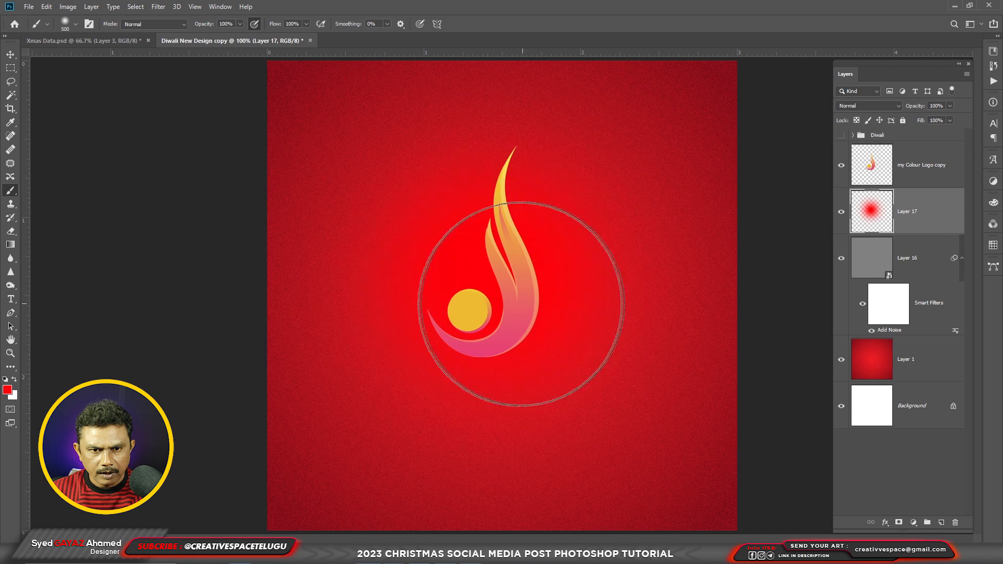
click(841, 211)
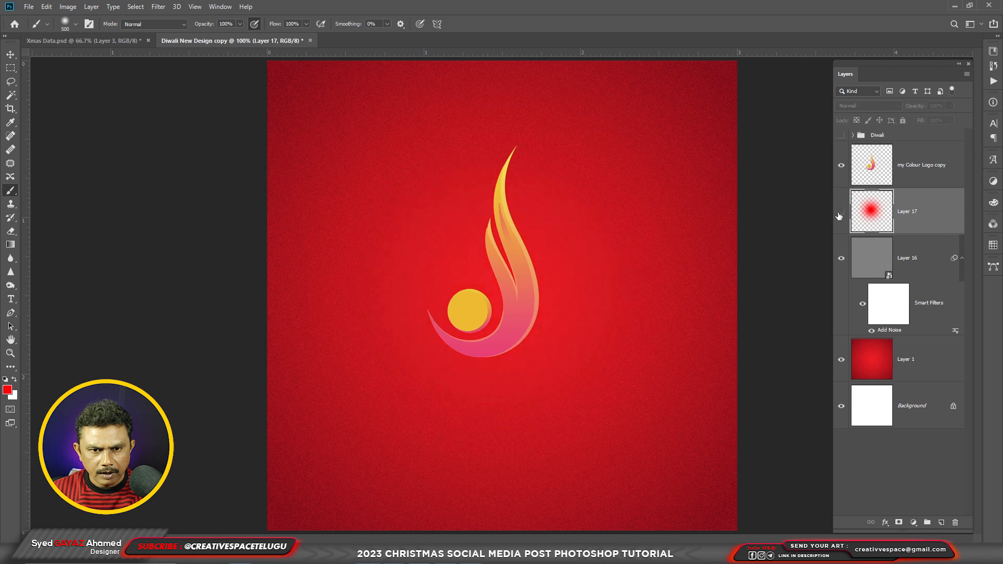
click(841, 212)
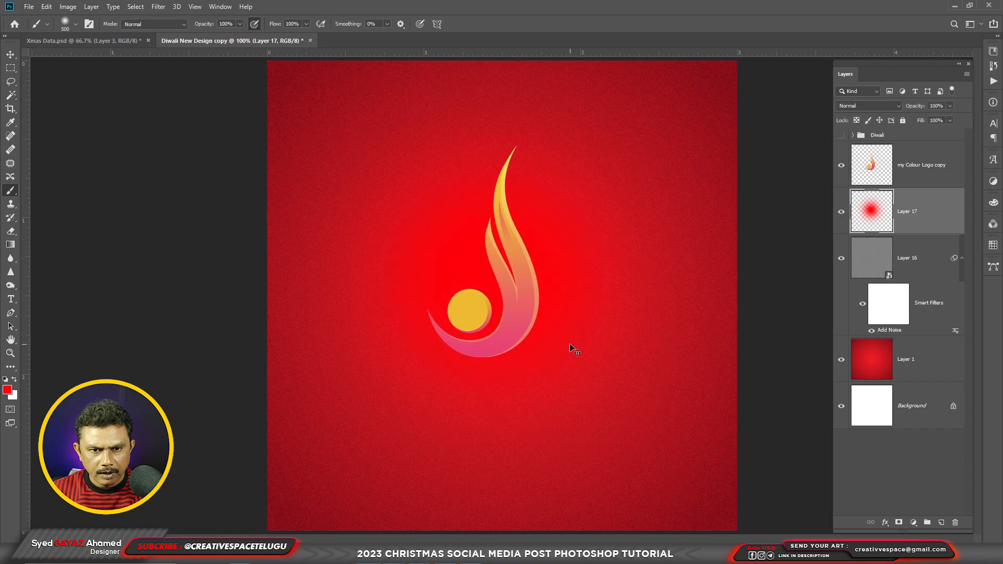
- Add a new layer beneath the logo and paint a soft black (#000000) spot behind it with the 500 px brush
key(ctrl+shift+n)
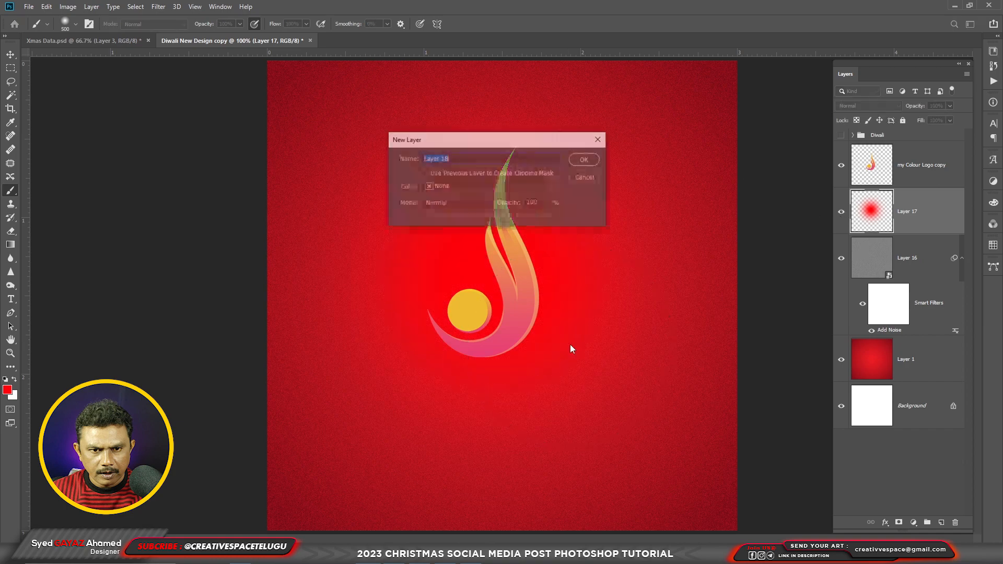
key(Return)
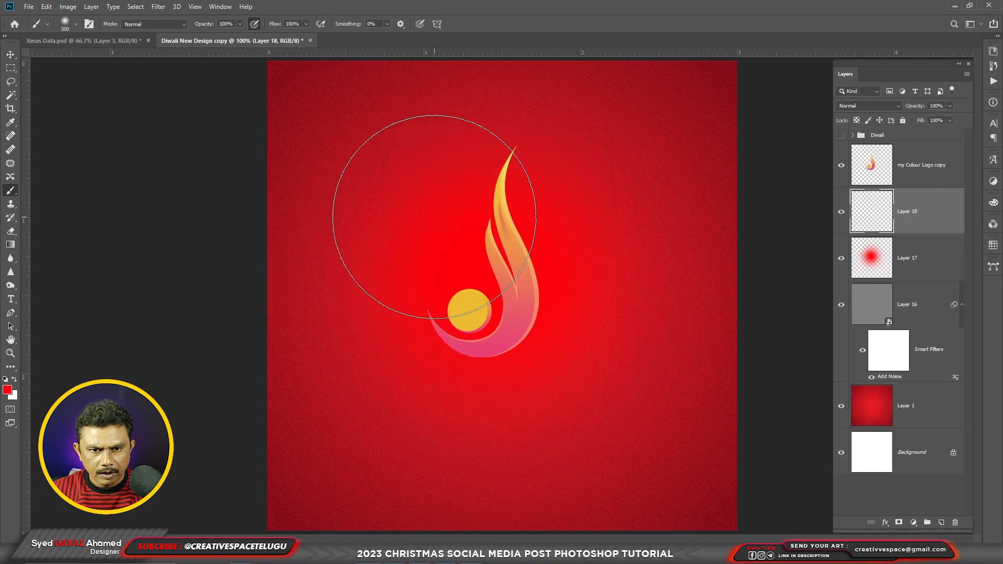
click(9, 390)
drag(738, 211, 642, 290)
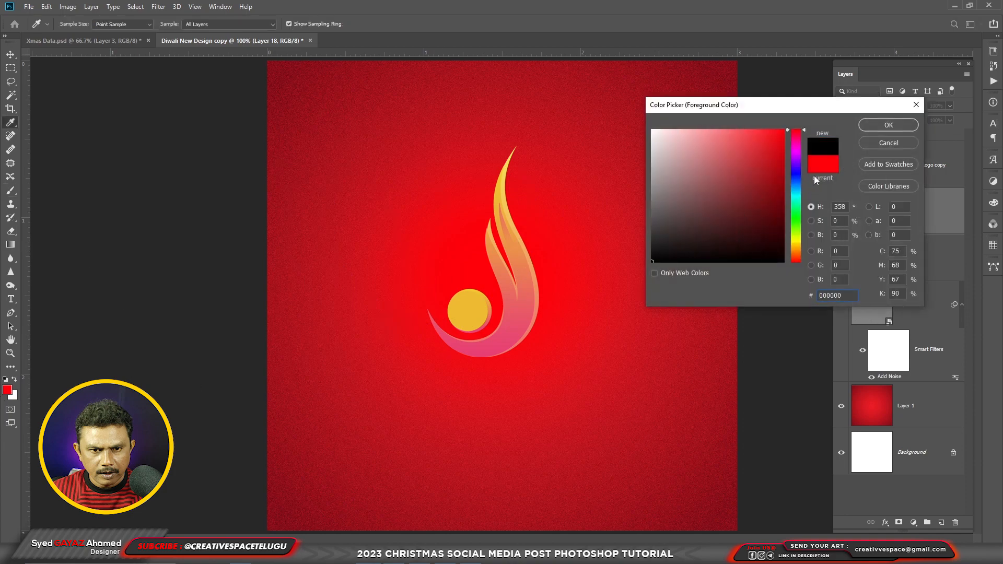
click(888, 125)
key(b)
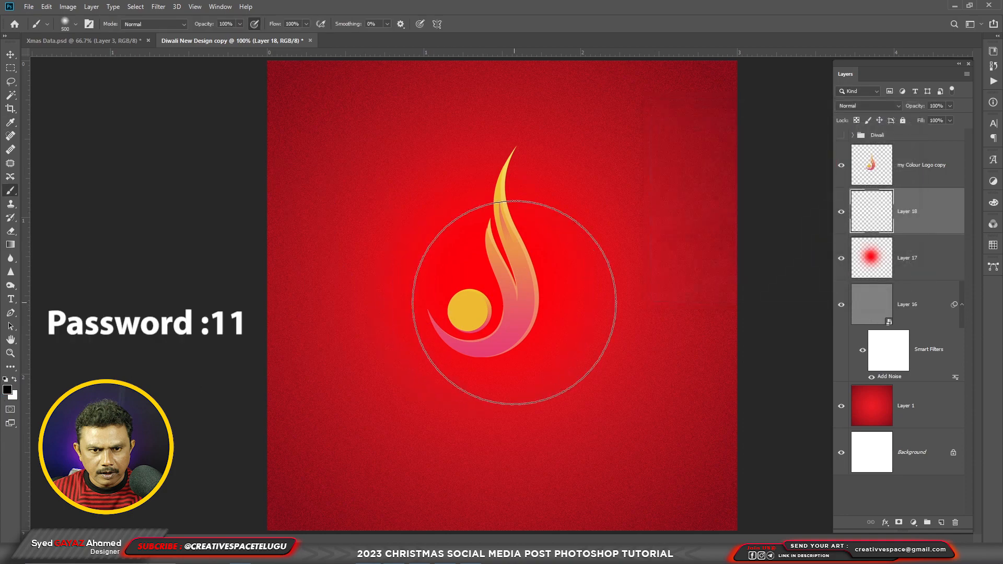
click(514, 302)
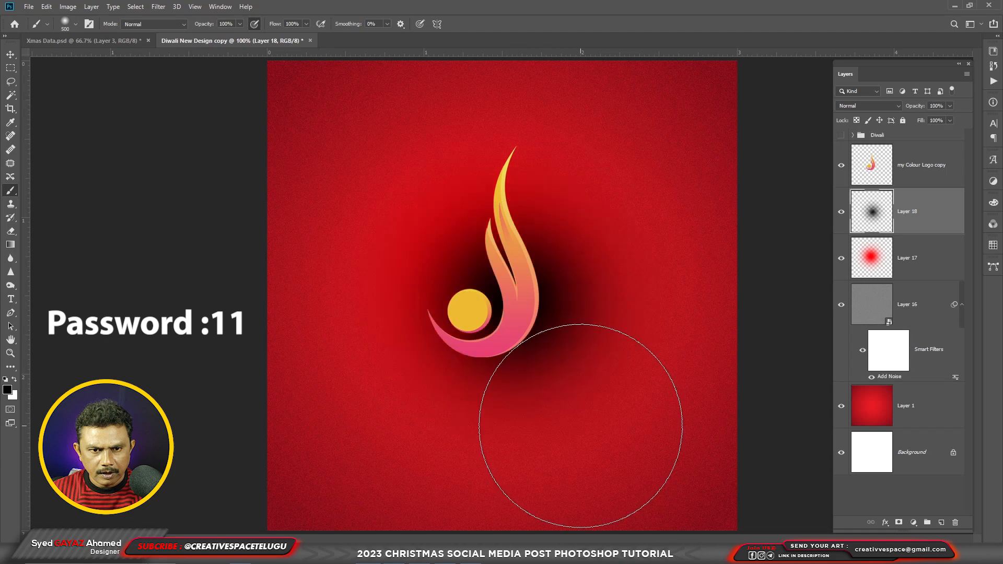
- Squash the black spot to about 14% height, scale it down and place it under the logo's base as a shadow
click(11, 54)
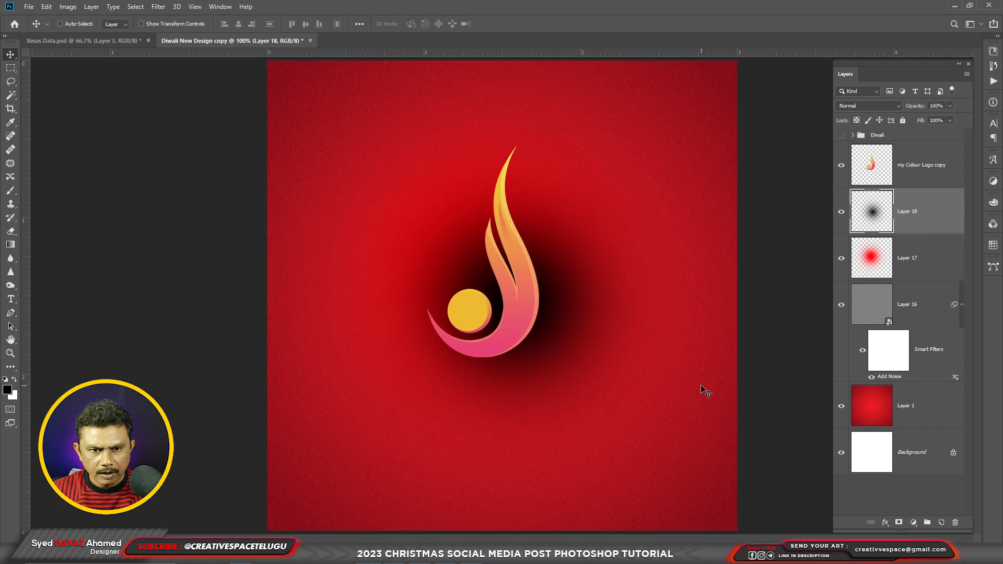
key(ctrl+t)
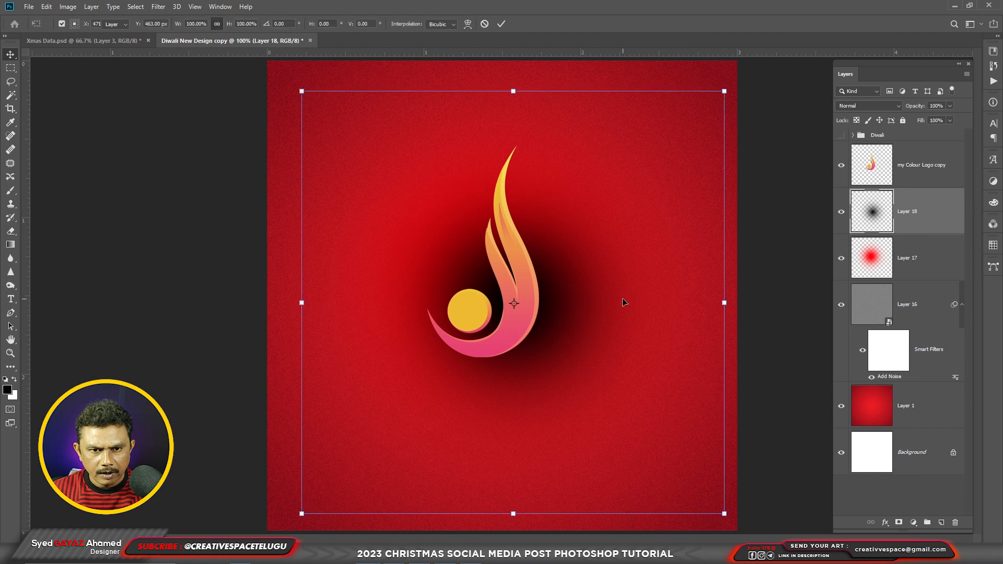
key(Escape)
key(ctrl)
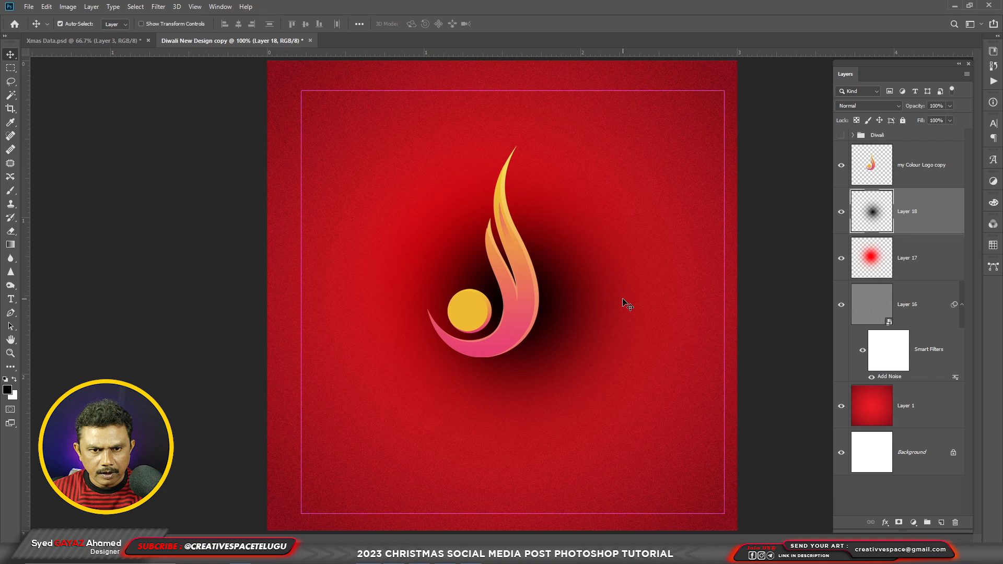
key(ctrl+t)
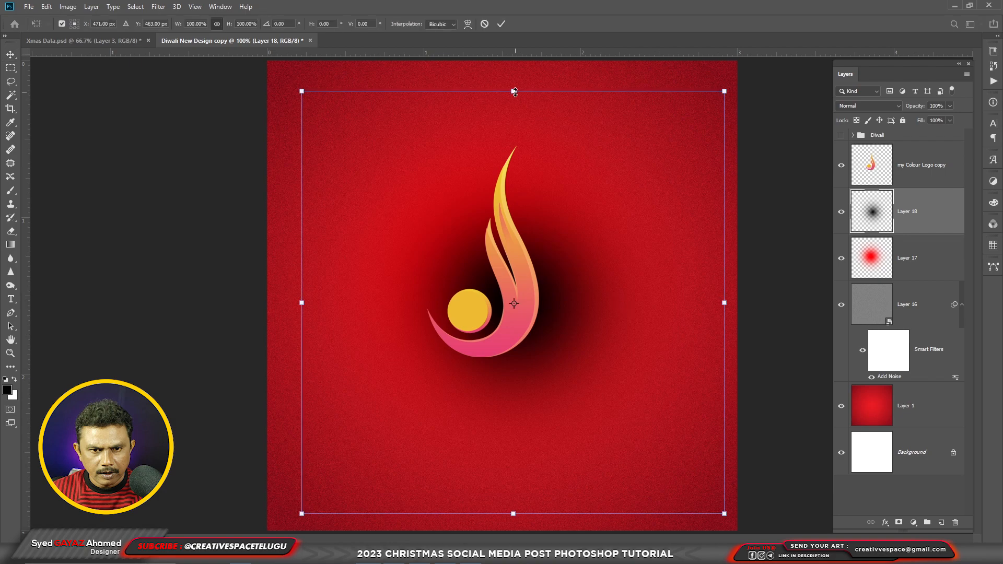
drag(515, 92, 514, 272)
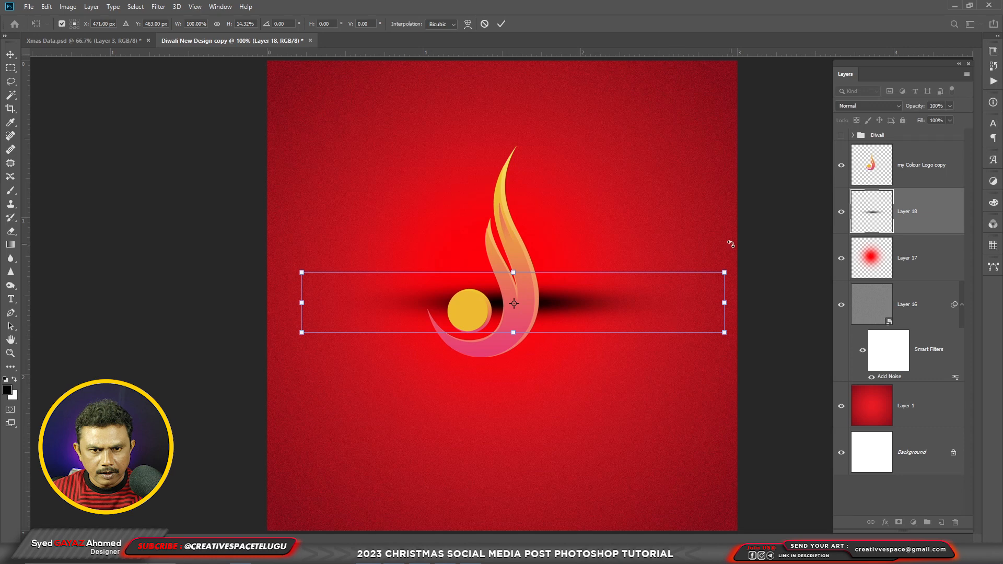
drag(724, 272, 587, 296)
drag(545, 305, 515, 360)
key(Return)
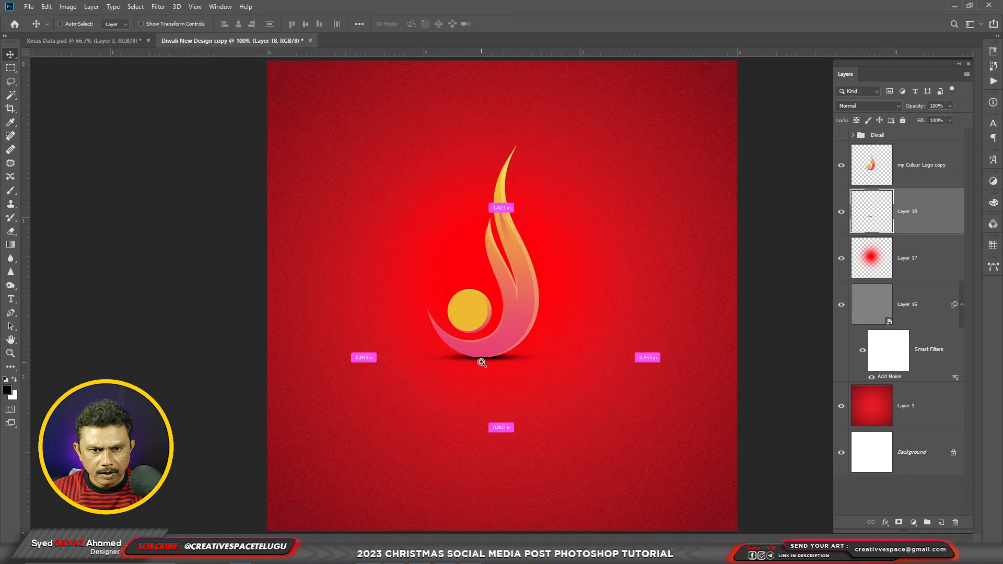
- Scale the shadow beneath the logo down slightly so it is a little narrower
key(ctrl+plus)
key(ctrl+t)
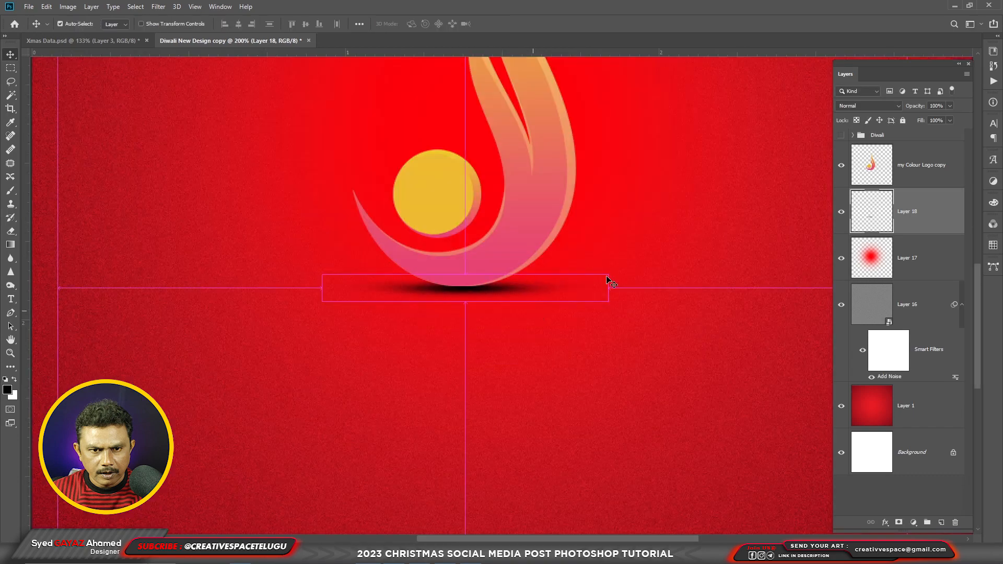
drag(611, 278, 582, 278)
key(Return)
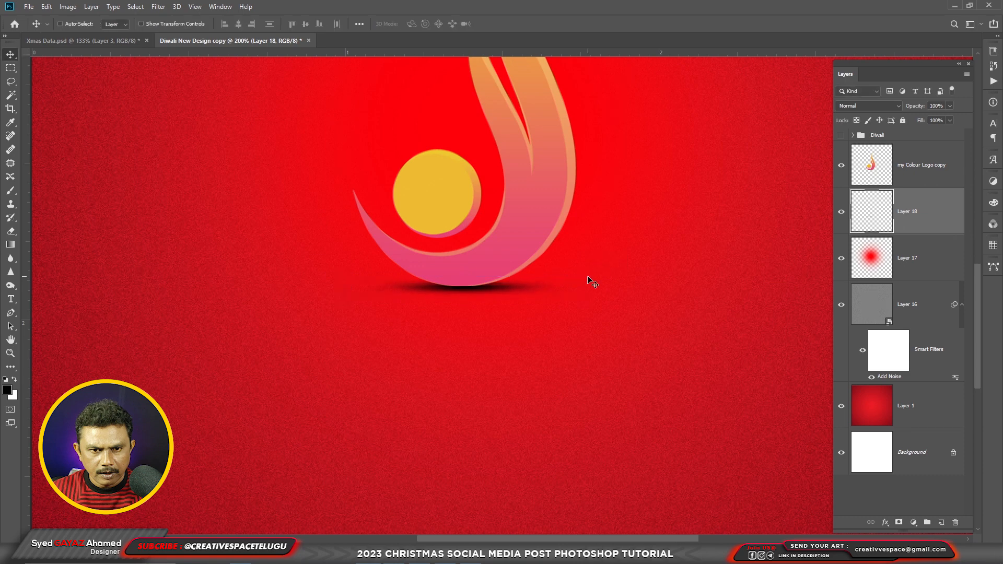
- Duplicate the shadow, bring the copy to the front of all layers and shrink it at the logo's contact point
key(ctrl)
drag(592, 282, 581, 284)
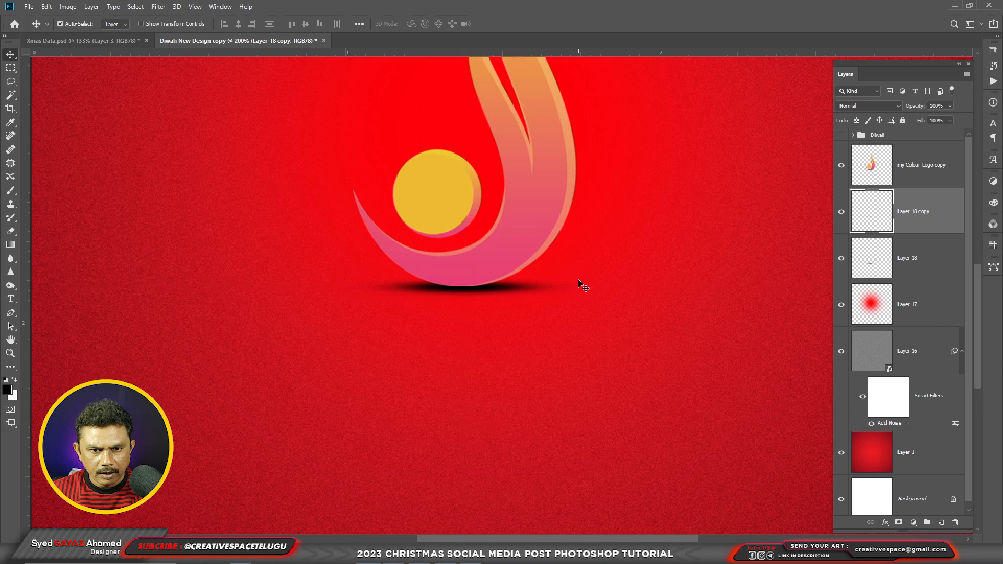
key(ctrl+shift+bracketright)
key(ctrl)
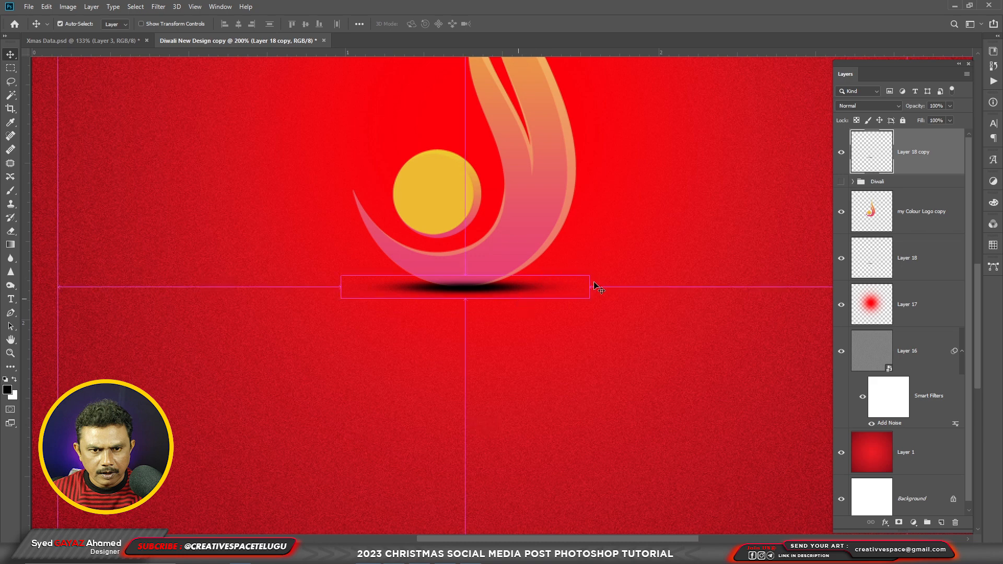
key(ctrl+t)
drag(591, 276, 545, 280)
key(Return)
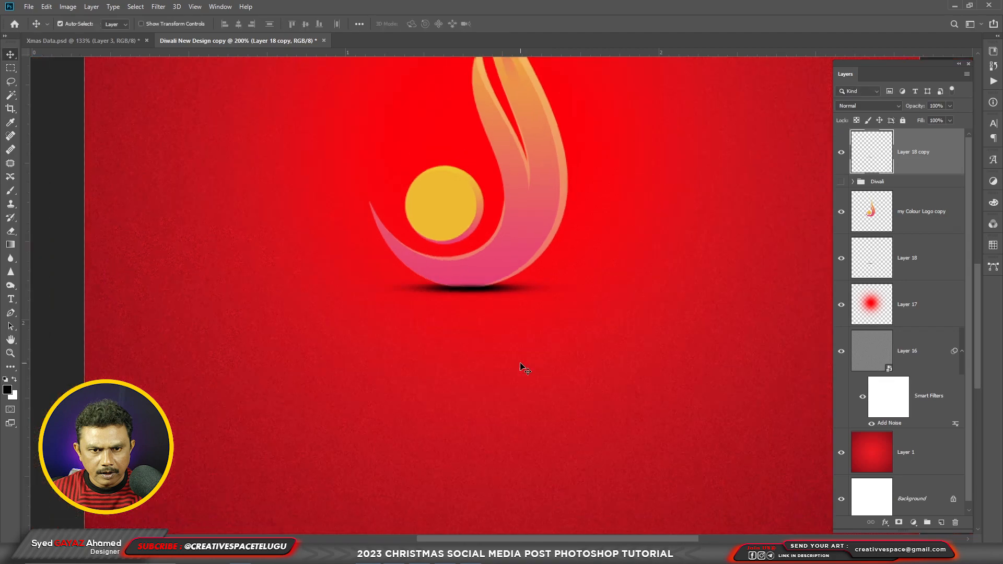
key(ctrl+minus)
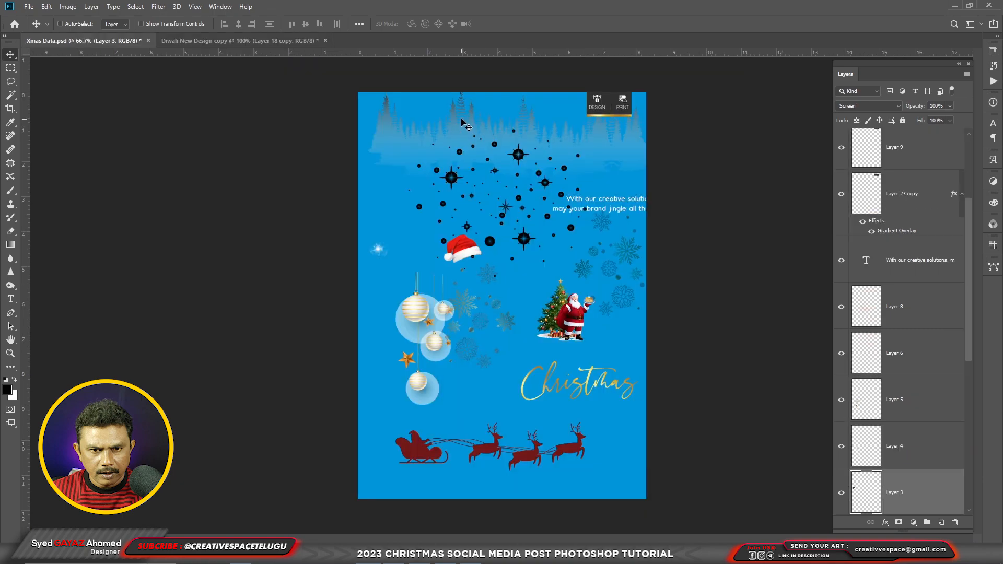
- Bring the pine forest silhouette from Xmas Data.psd into the Diwali design copy and set its blend mode to Multiply
right_click(461, 120)
click(469, 126)
drag(470, 125, 568, 293)
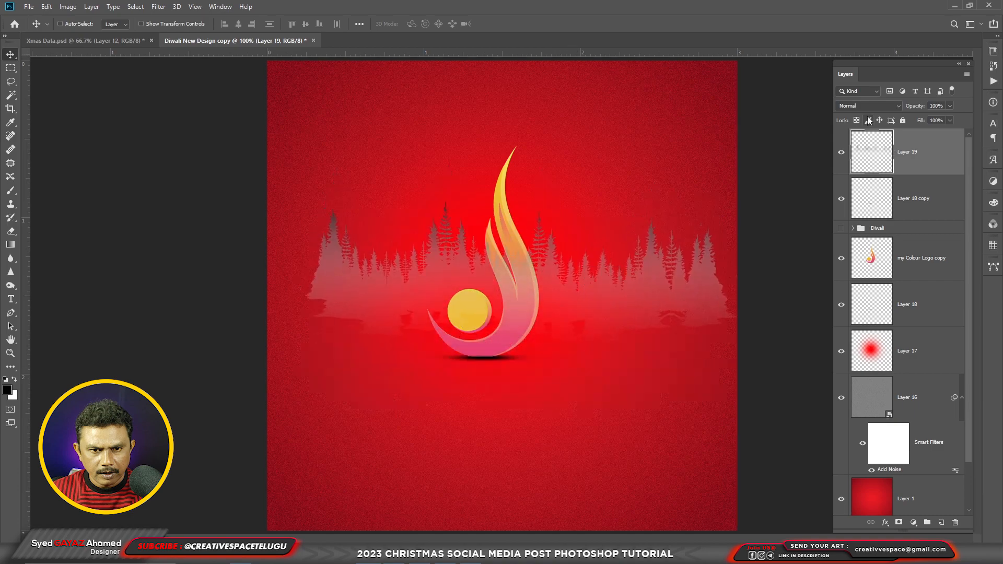
click(868, 106)
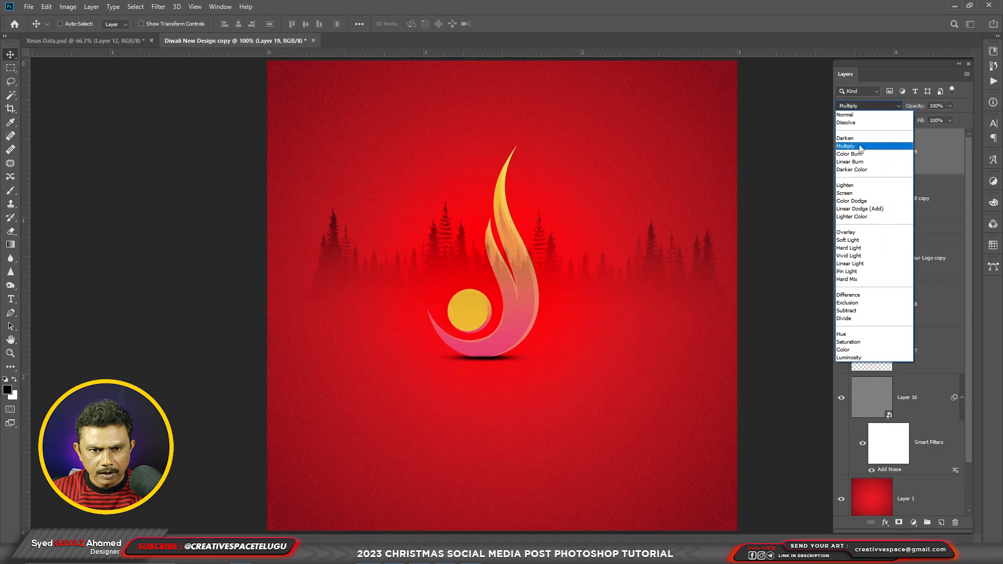
click(860, 147)
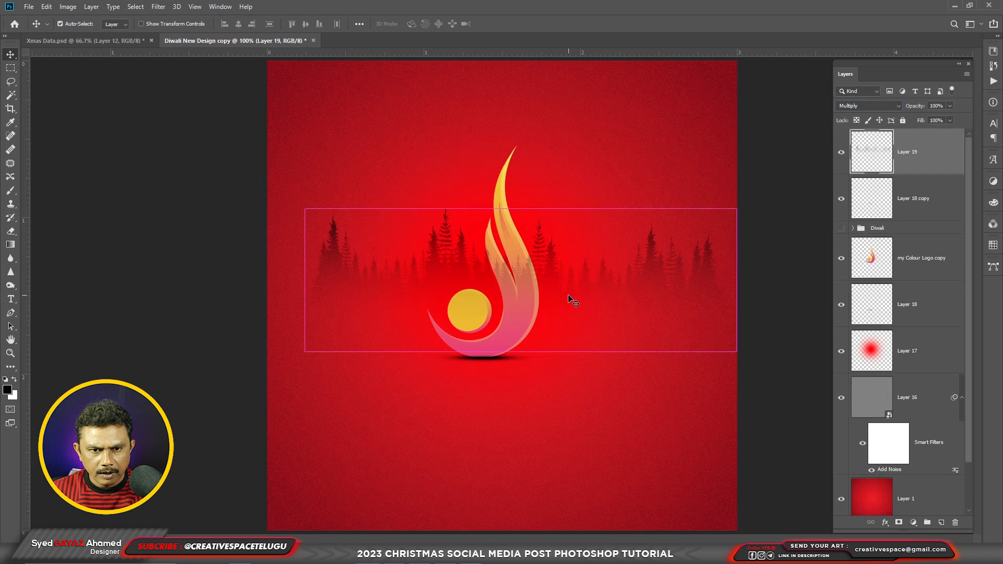
- Send the forest layer beneath the logo and lower it toward the logo's base
key(ctrl+bracketleft)
key(ctrl+bracketleft)
key(ctrl+bracketleft)
drag(568, 276, 558, 312)
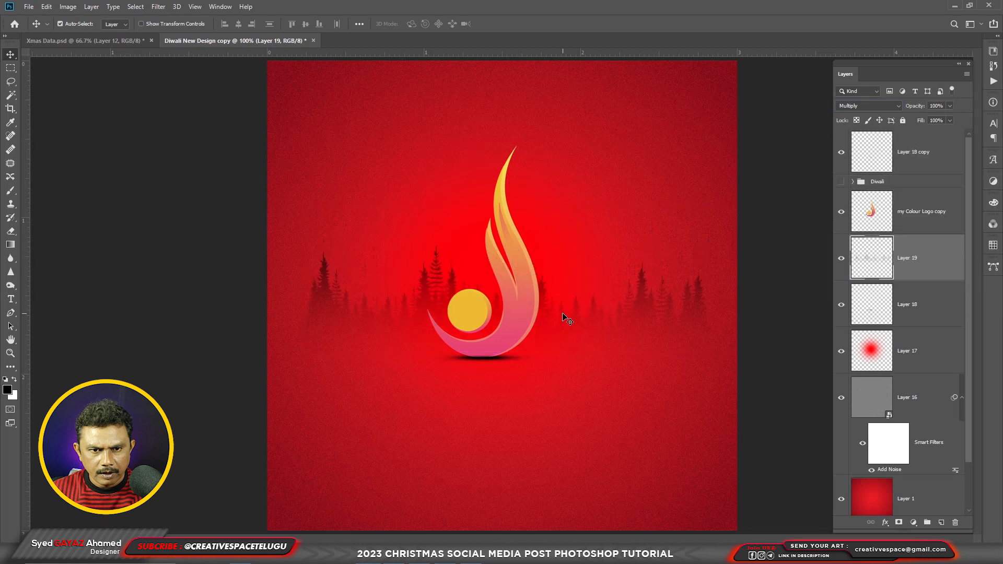
- Enlarge the forest silhouette beyond the canvas width and reposition it behind the logo
key(ctrl+t)
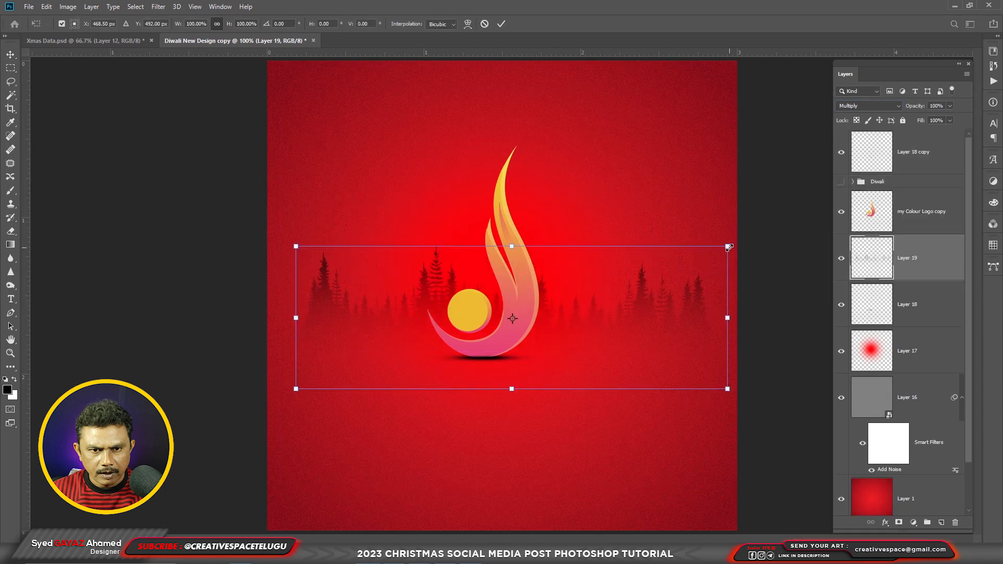
drag(729, 247, 776, 219)
key(alt+shift)
drag(591, 301, 605, 287)
key(Return)
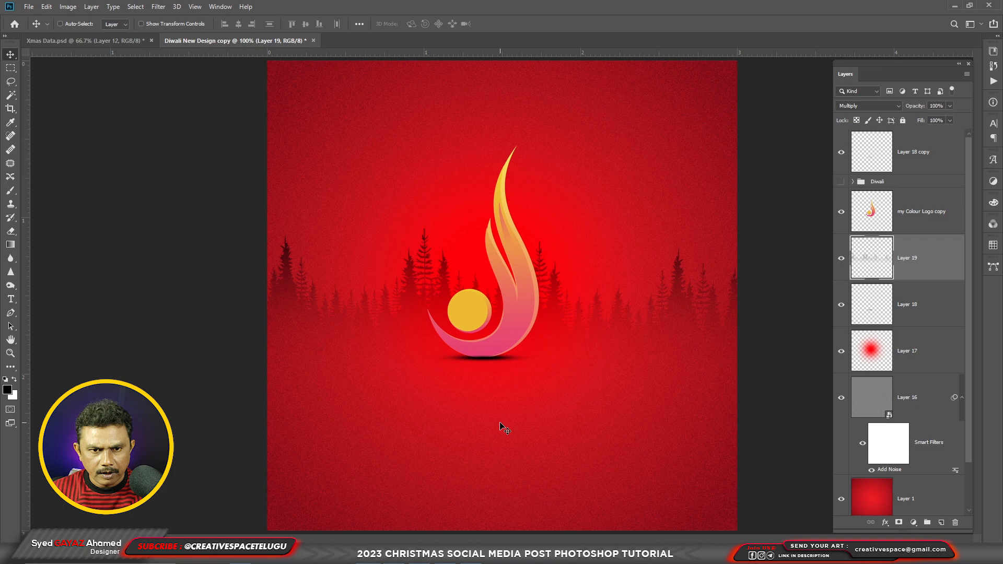
- Fade out both outer ends of the forest with a soft 500 px eraser
key(e)
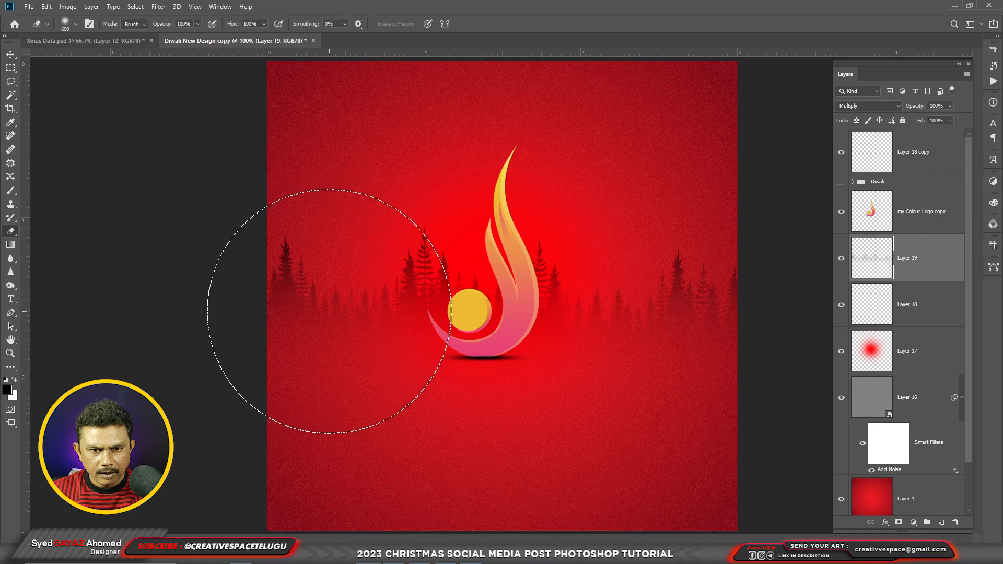
key(bracketleft)
key(bracketleft)
key(bracketright)
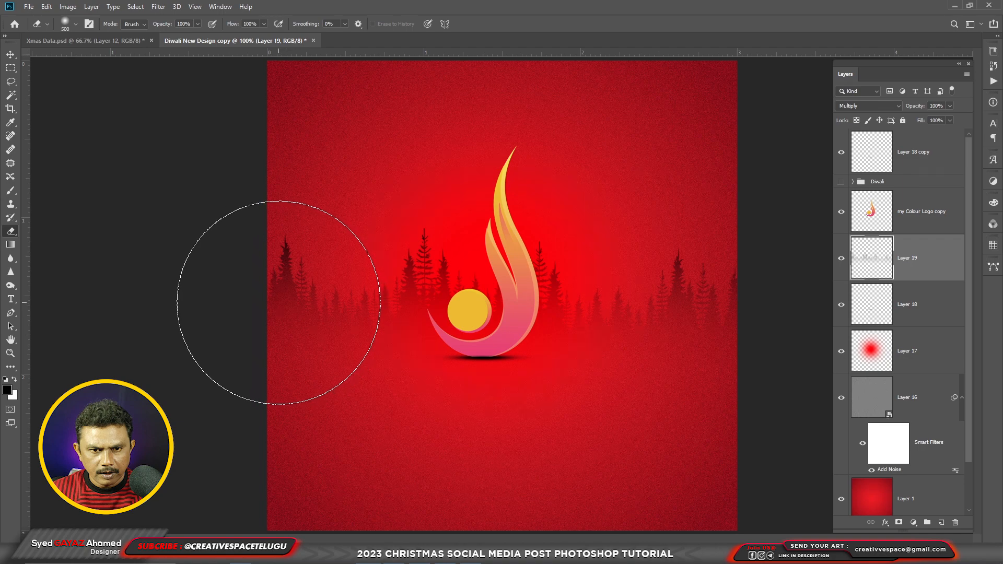
drag(279, 302, 264, 303)
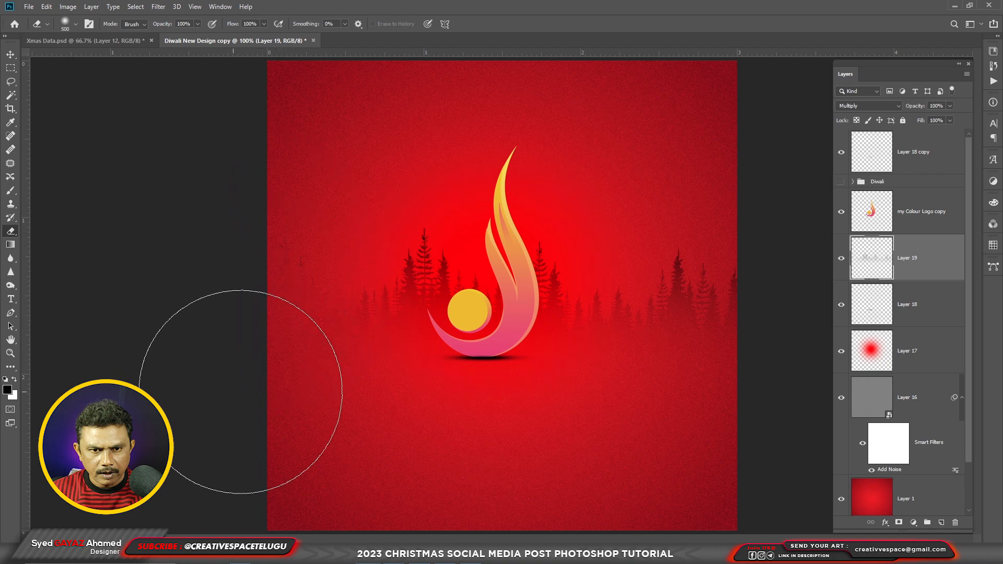
click(750, 309)
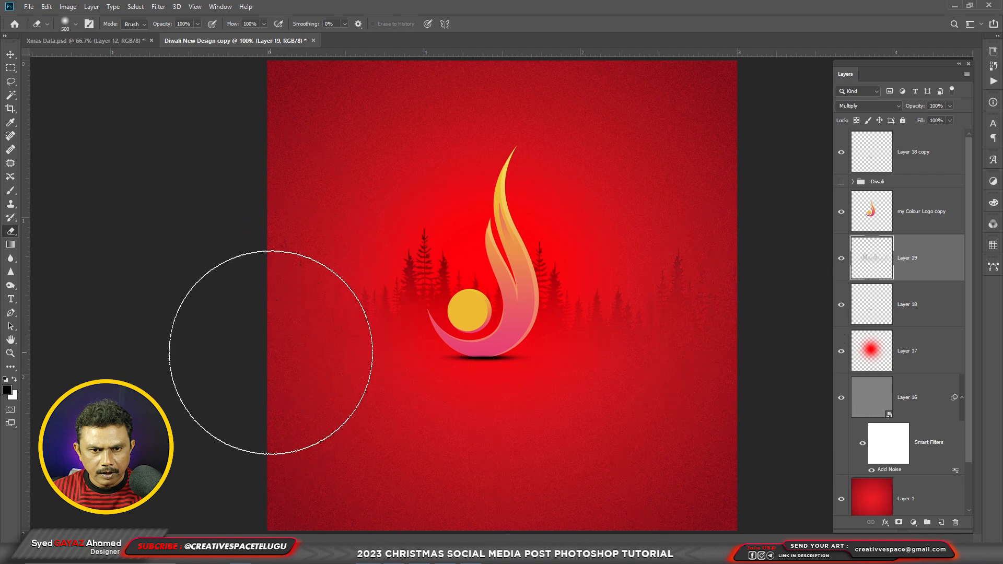
click(271, 352)
- Lower the forest layer's opacity to 60%
click(10, 54)
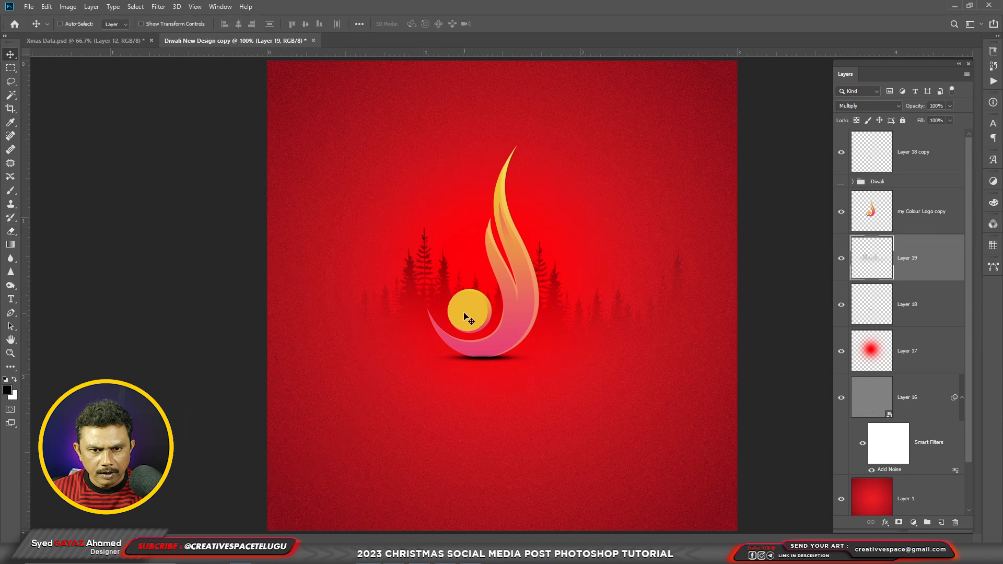
key(3)
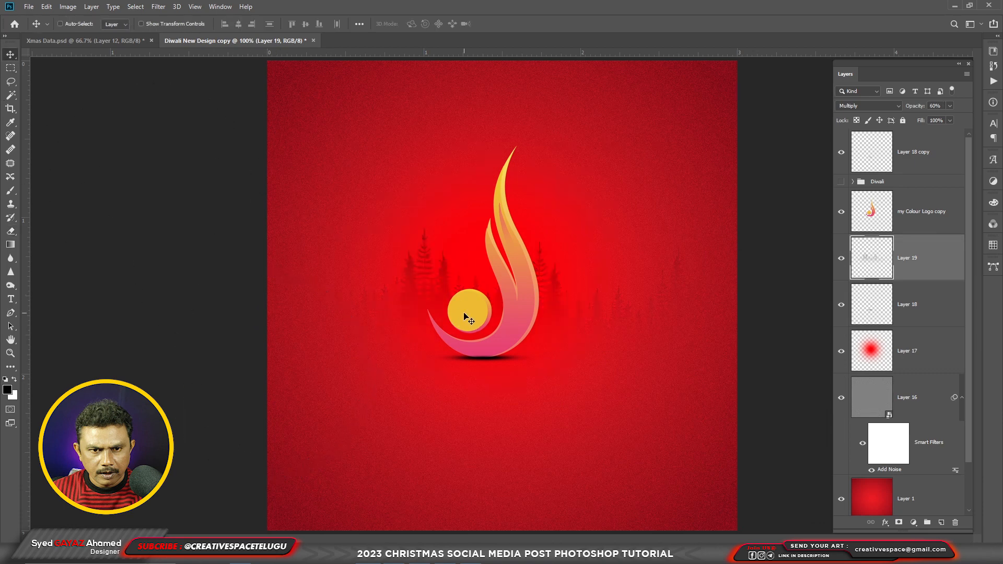
key(e)
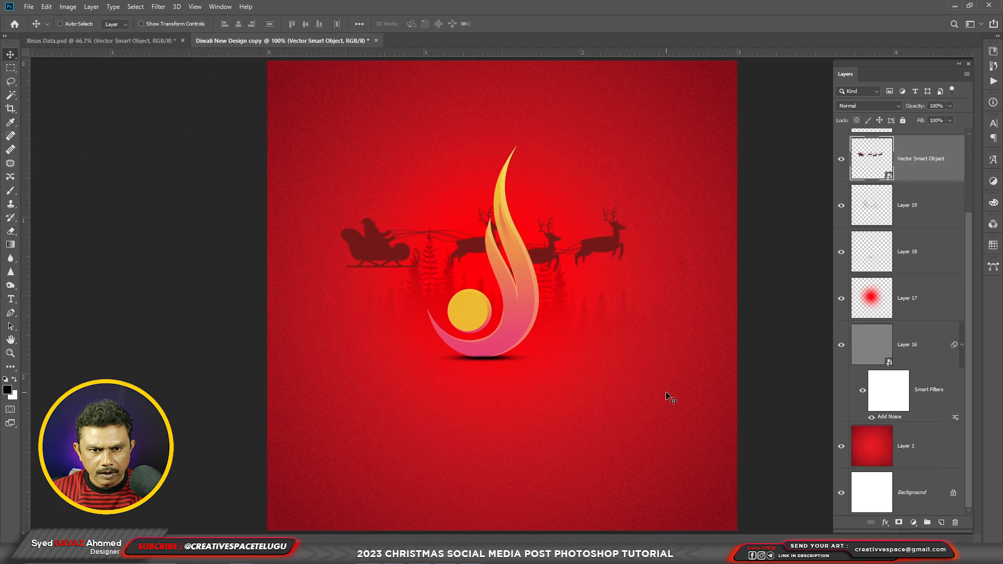
- Scale down the Santa sleigh and reindeer silhouette and tilt it upward behind the logo
key(ctrl+t)
drag(627, 206, 566, 221)
drag(573, 283, 582, 258)
key(Return)
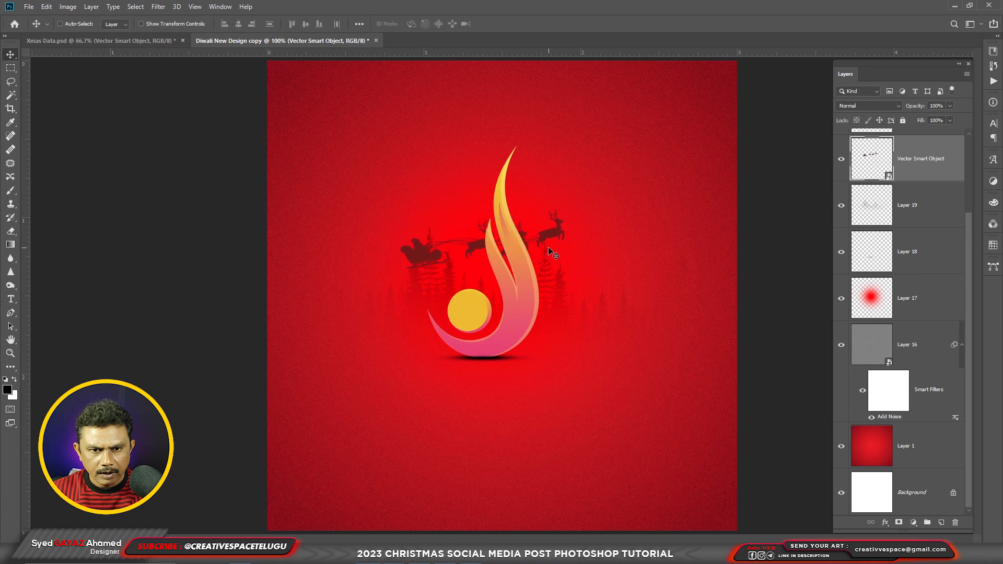
- Move the sleigh up beside the flame's tip, adjust its rotation to about -9.7° and lower its opacity to 40%
drag(558, 222, 512, 170)
drag(527, 220, 532, 219)
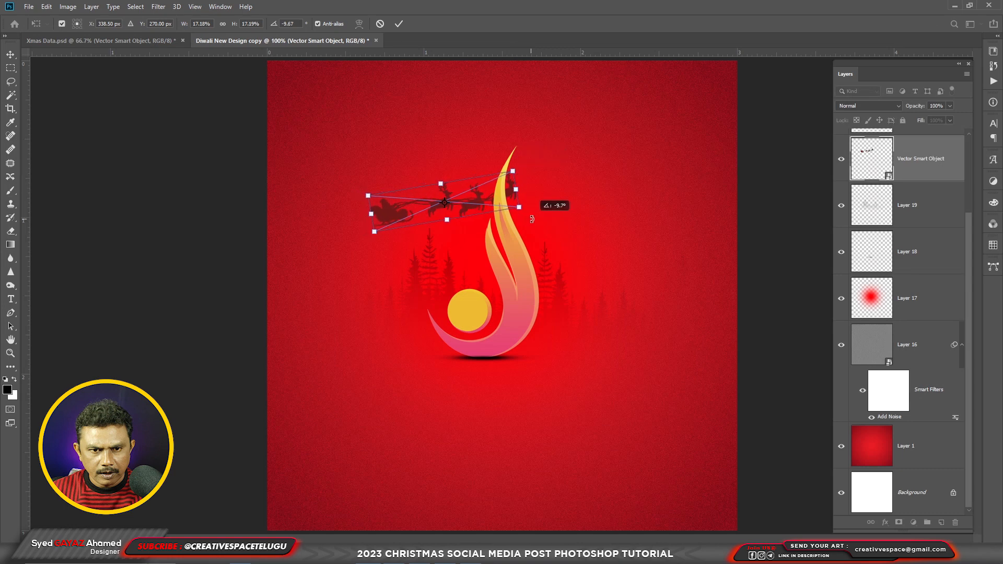
mouse_move(474, 205)
mouse_down()
mouse_move(472, 188)
mouse_move(471, 200)
mouse_up()
key(Return)
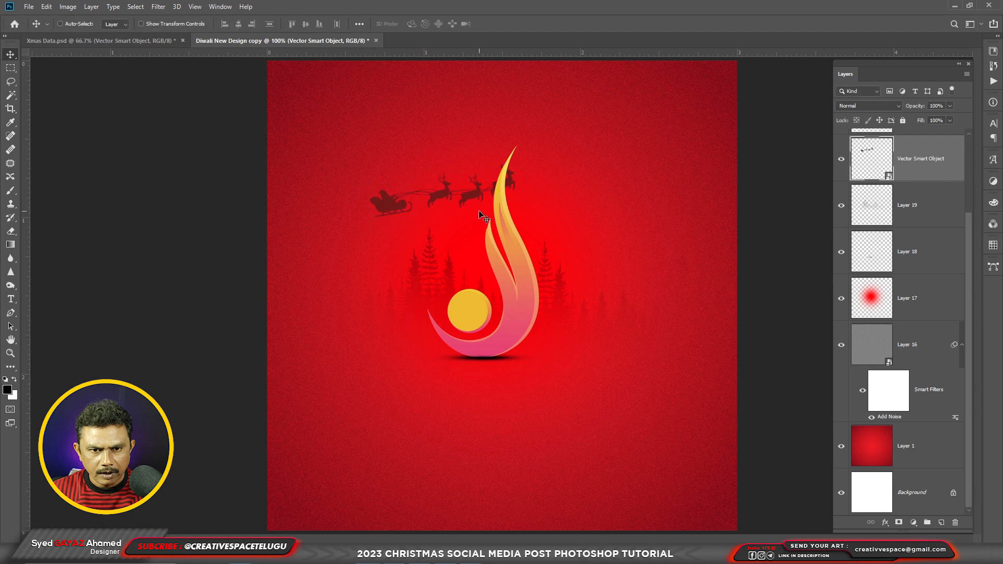
key(4)
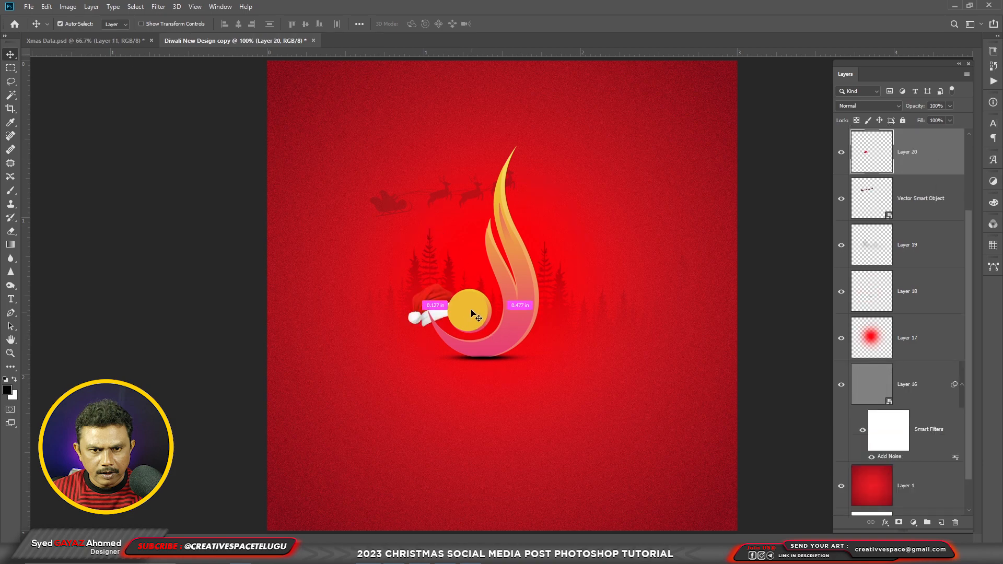
- Move the Santa hat onto the logo's yellow circle and rotate it to about -1.1°
key(ctrl+plus)
ctrl+click(472, 309)
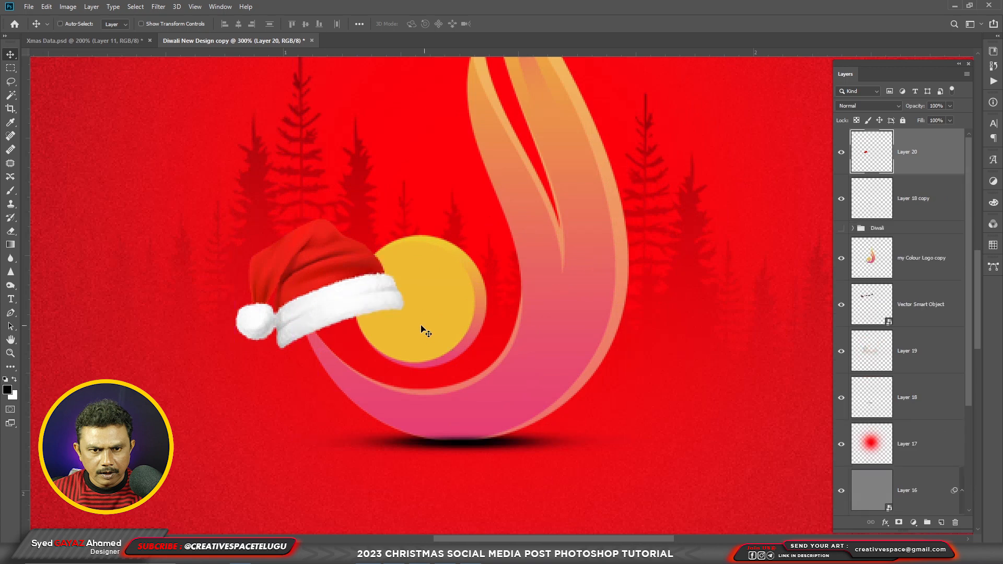
drag(335, 287, 401, 245)
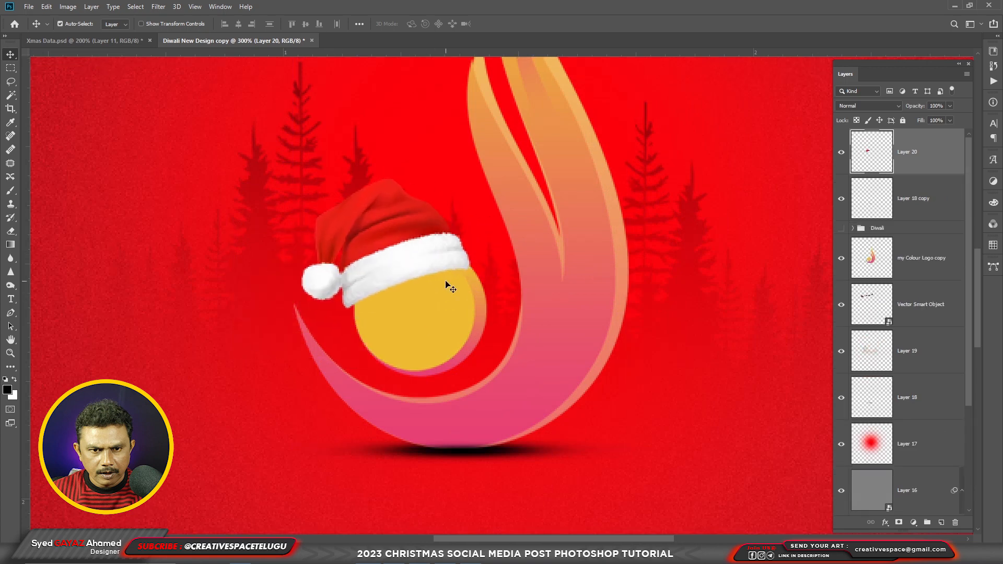
key(ctrl+t)
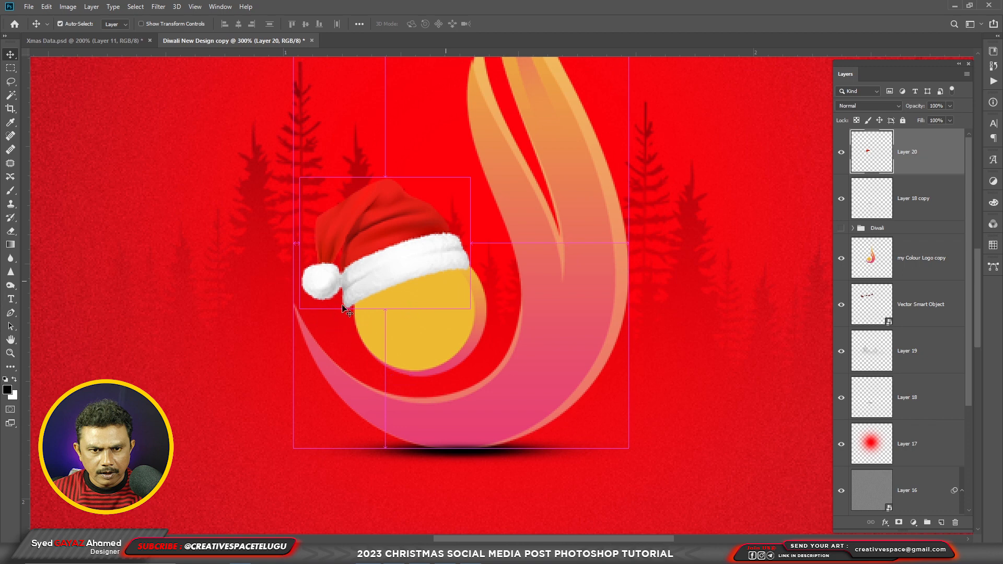
key(ctrl+t)
drag(488, 328, 490, 325)
drag(373, 257, 377, 259)
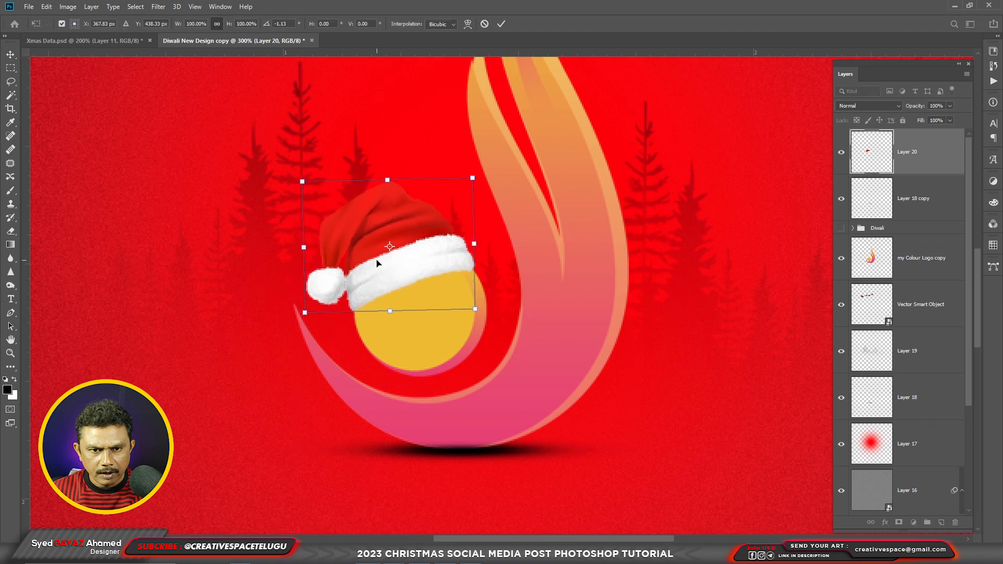
key(Return)
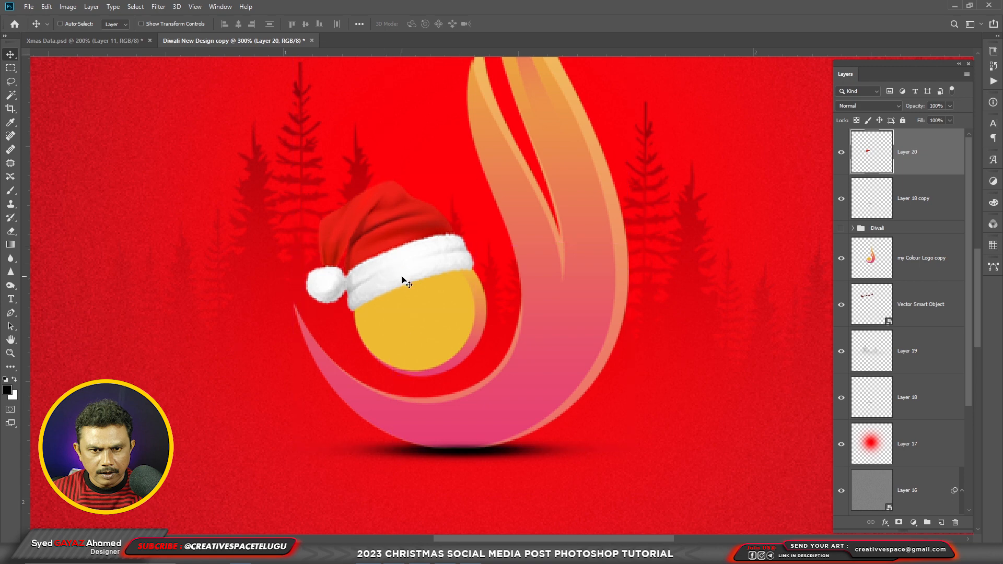
- Duplicate the Santa hat layer and fill the copy's pixels with black
key(ctrl)
key(ctrl+j)
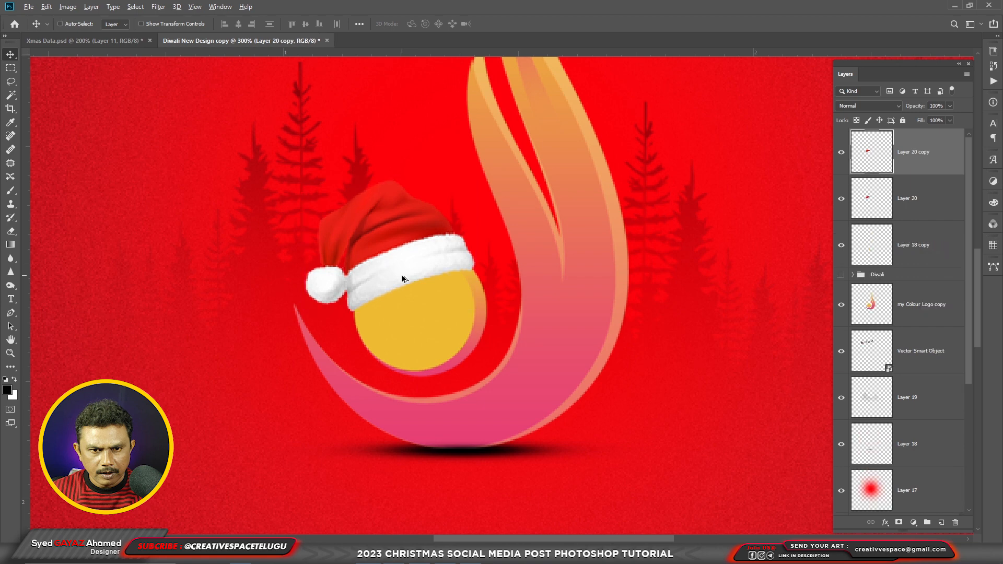
key(alt+shift+BackSpace)
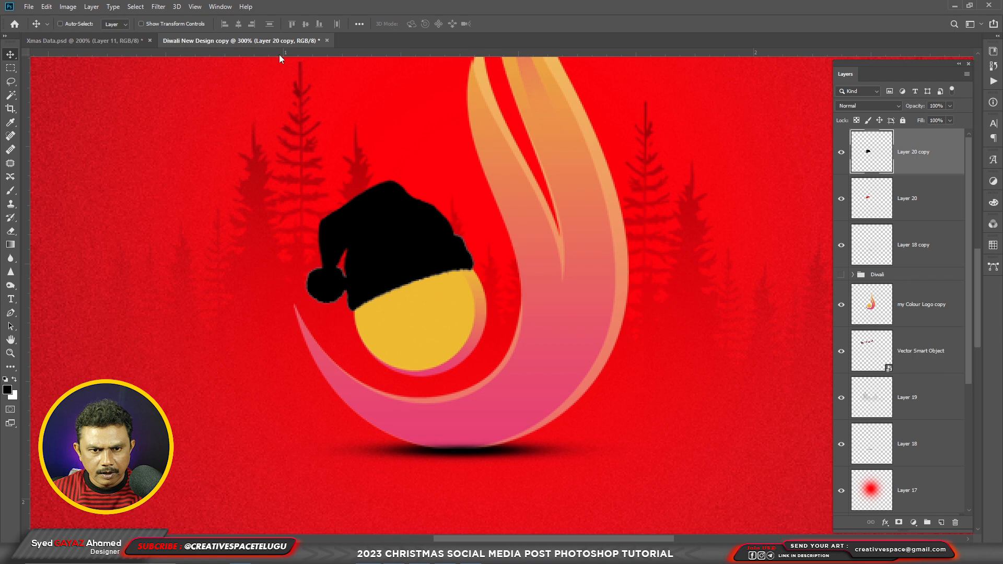
- Apply a Gaussian Blur with a 3.8 px radius to the black hat copy and place it beneath the hat as a shadow
click(158, 7)
mouse_move(175, 128)
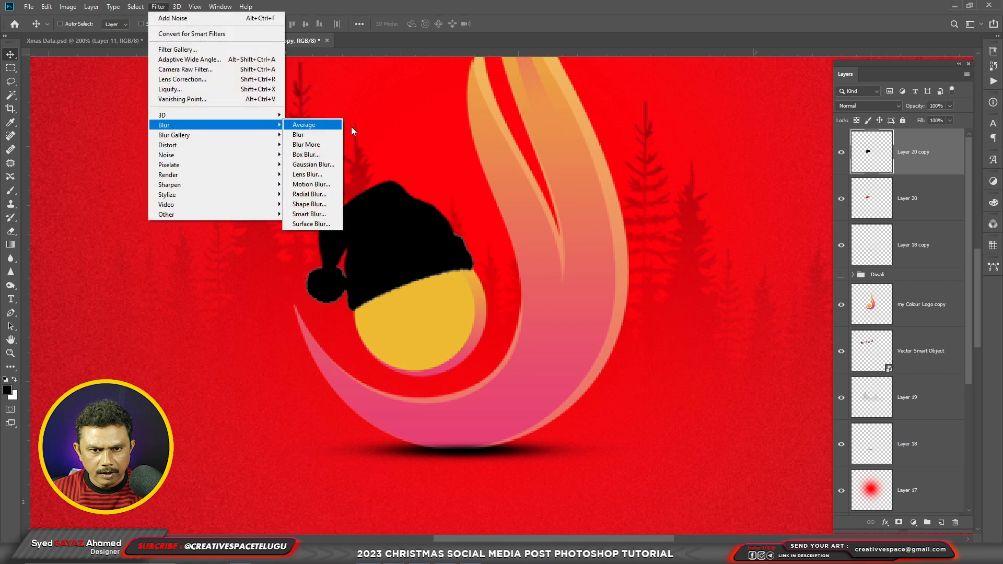
click(313, 165)
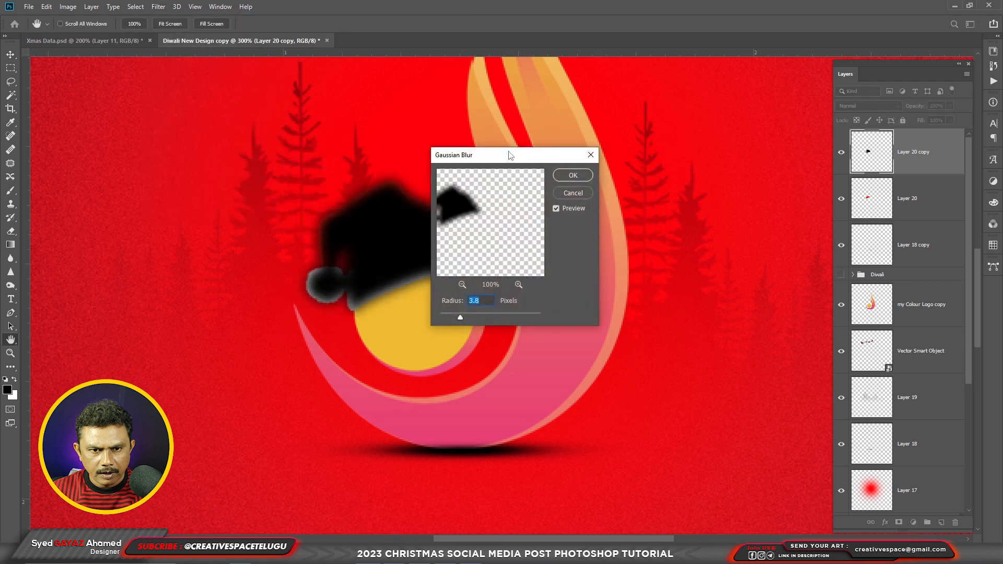
drag(510, 154, 580, 138)
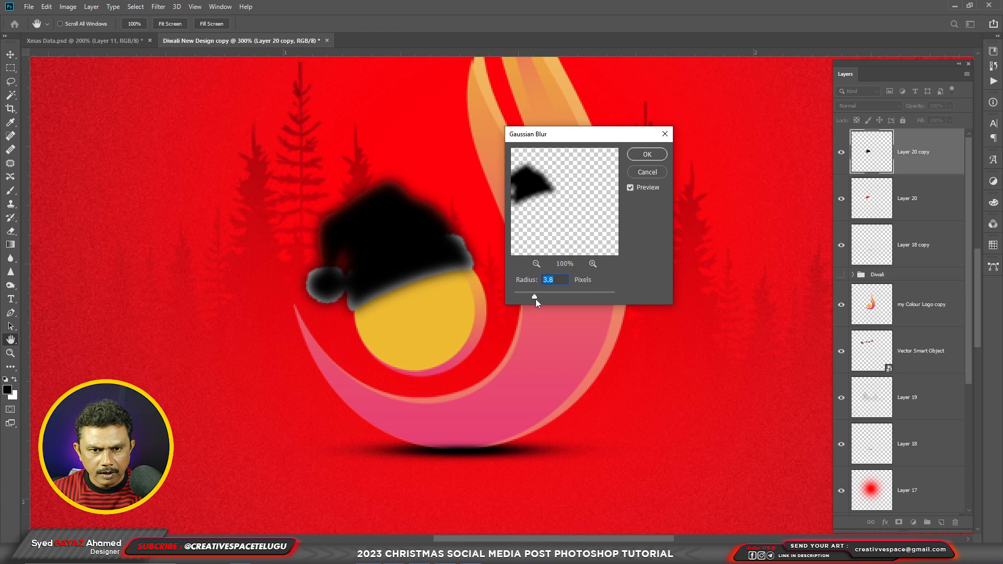
drag(537, 299, 537, 300)
click(646, 155)
key(v)
key(ctrl+bracketleft)
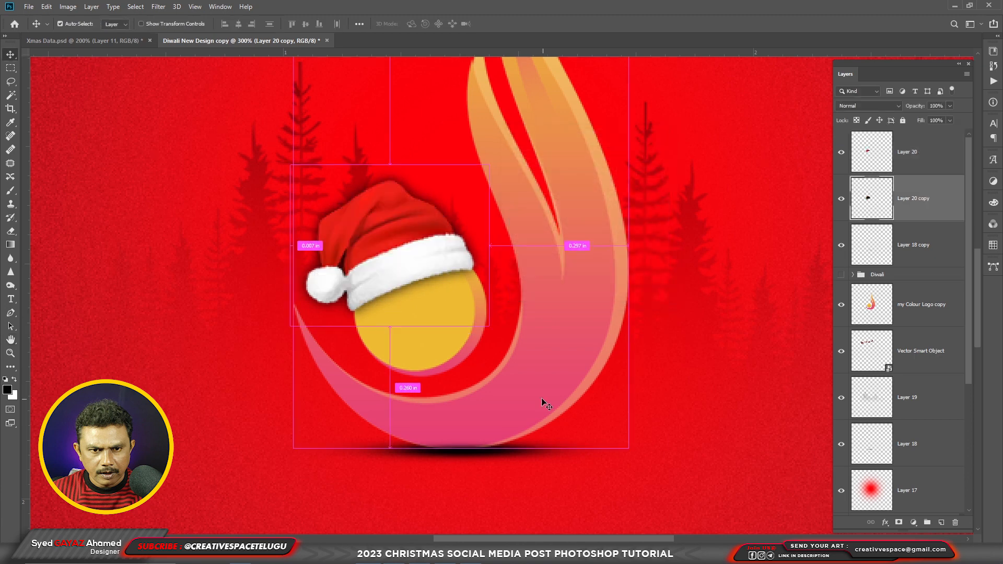
- Distort the hat shadow by pulling its lower-right corner slightly downward over the yellow circle
key(ctrl+t)
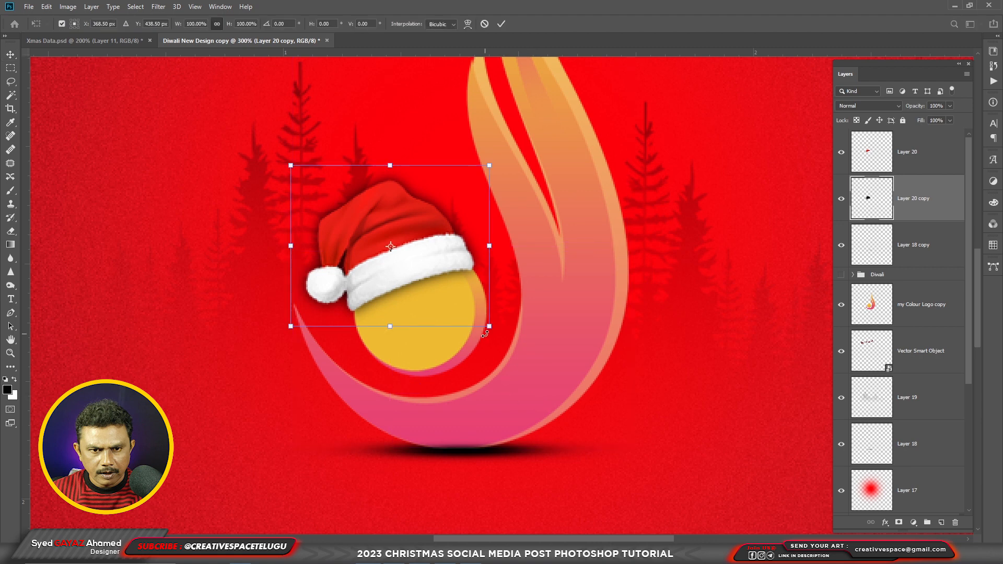
ctrl+click(433, 299)
ctrl+click(433, 298)
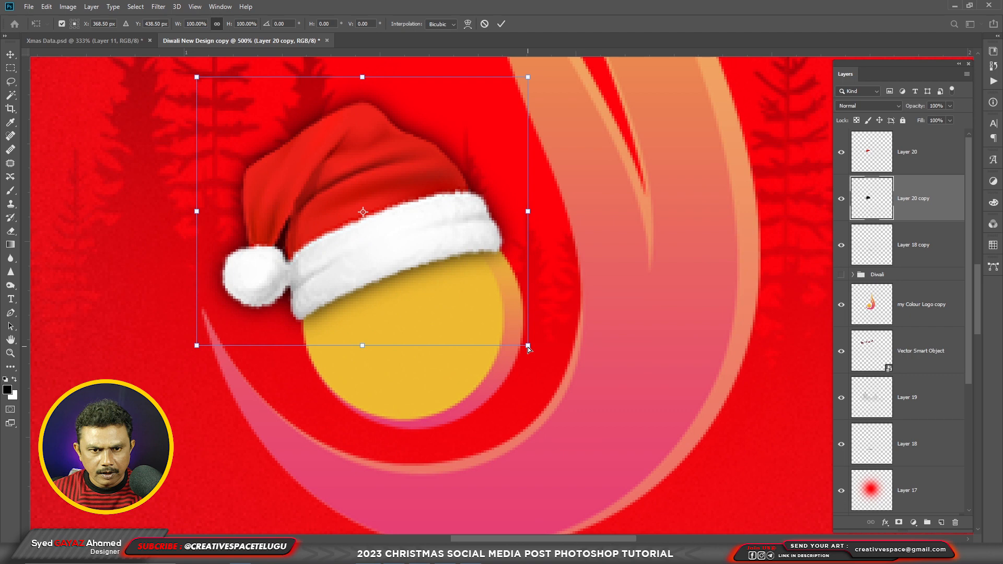
drag(528, 349, 528, 355)
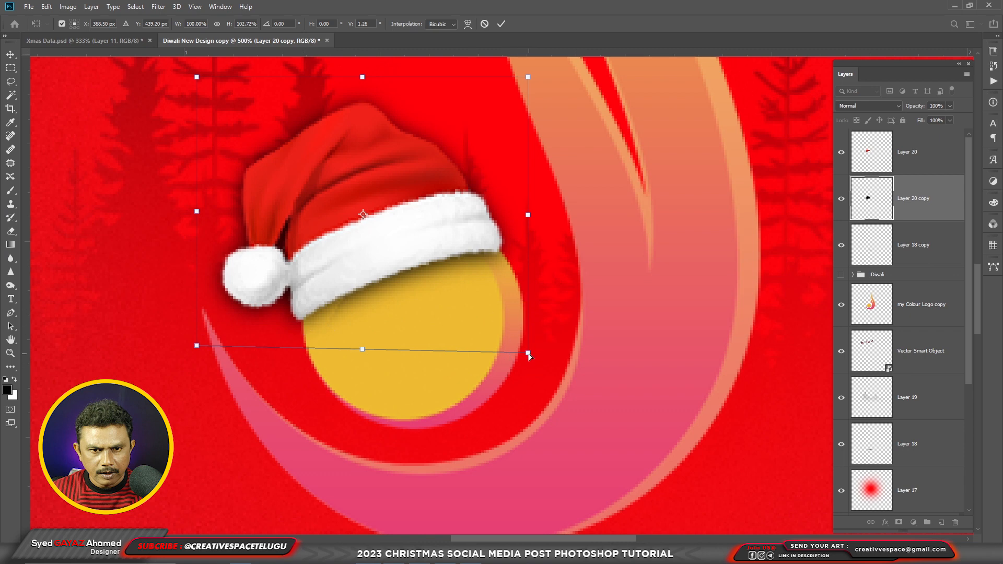
drag(528, 356, 530, 358)
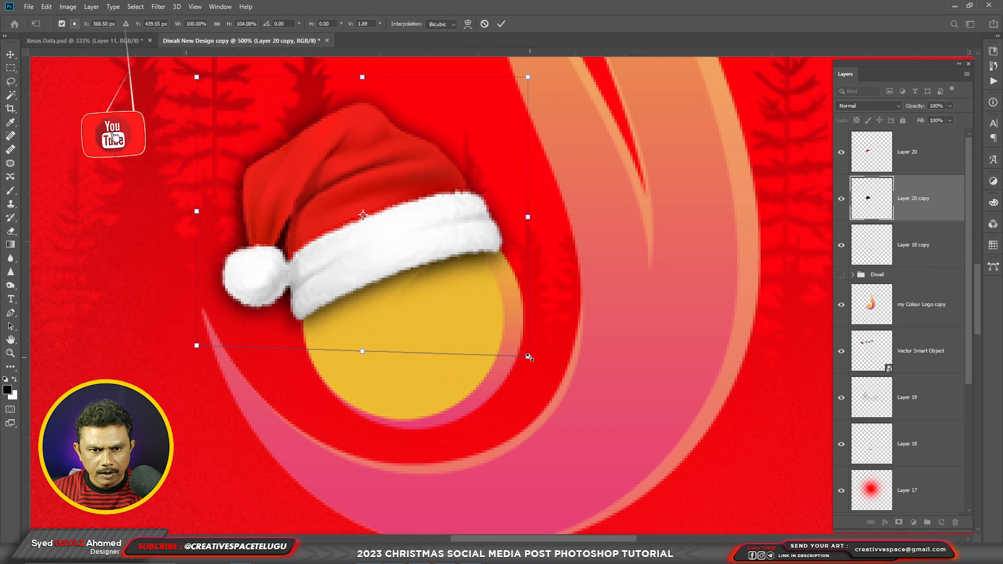
key(Return)
- Lower the hat shadow layer's opacity to 50%
key(e)
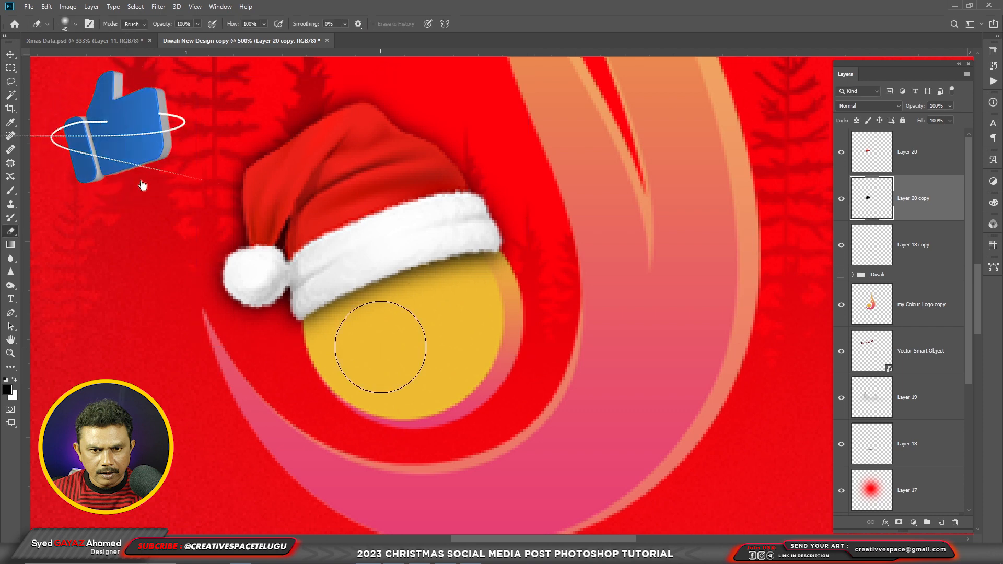
key(v)
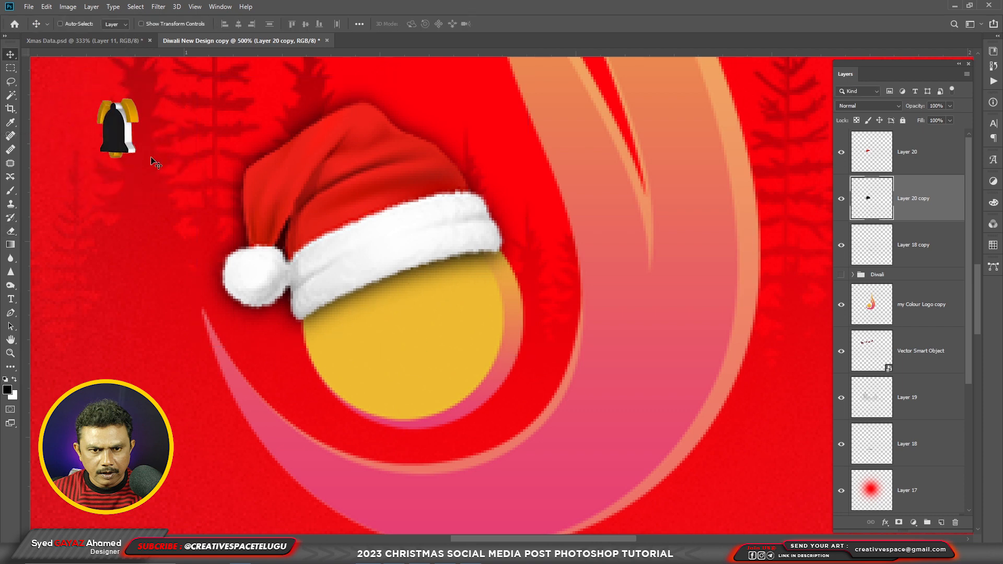
key(4)
key(6)
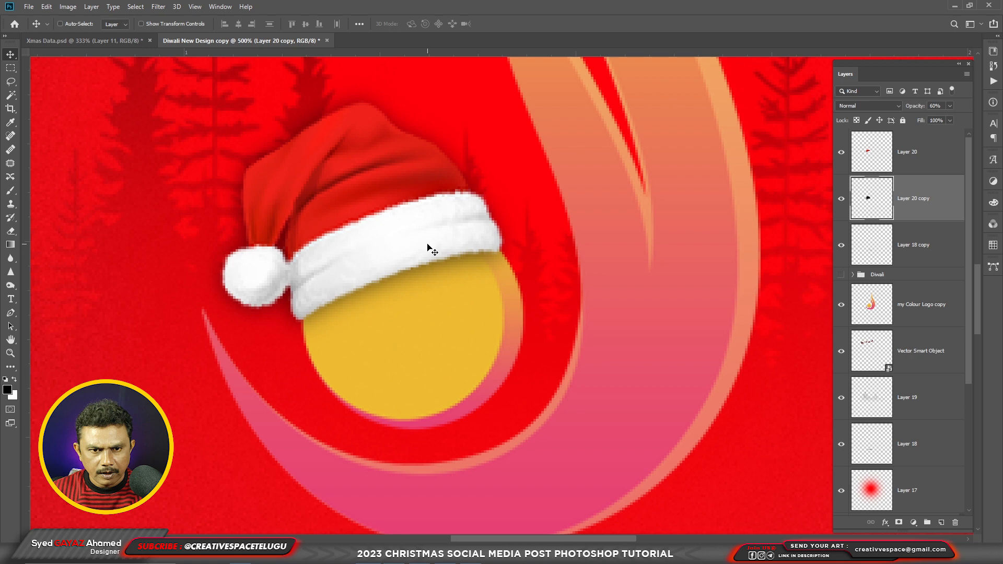
key(5)
key(e)
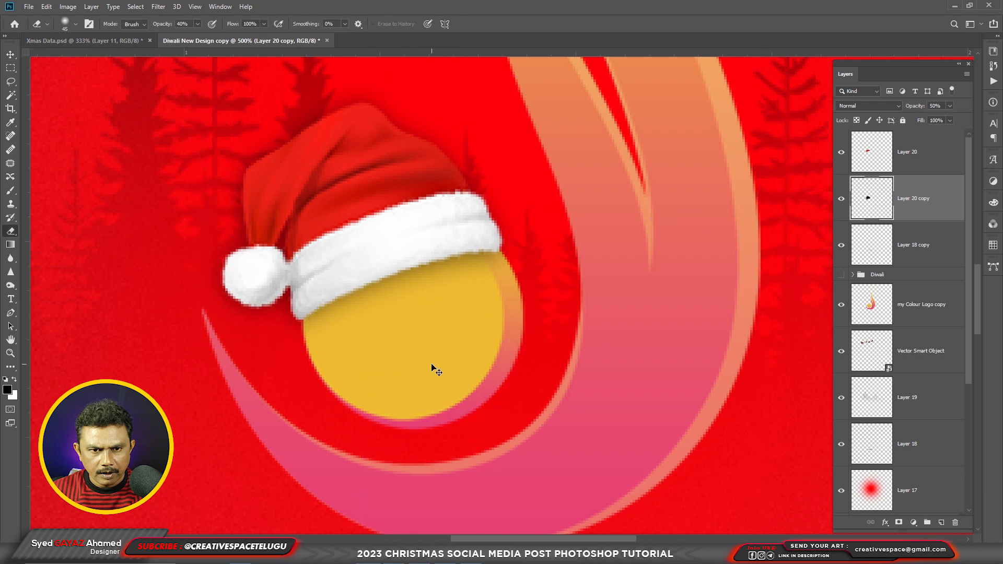
key(v)
scroll(431, 364, down, 3)
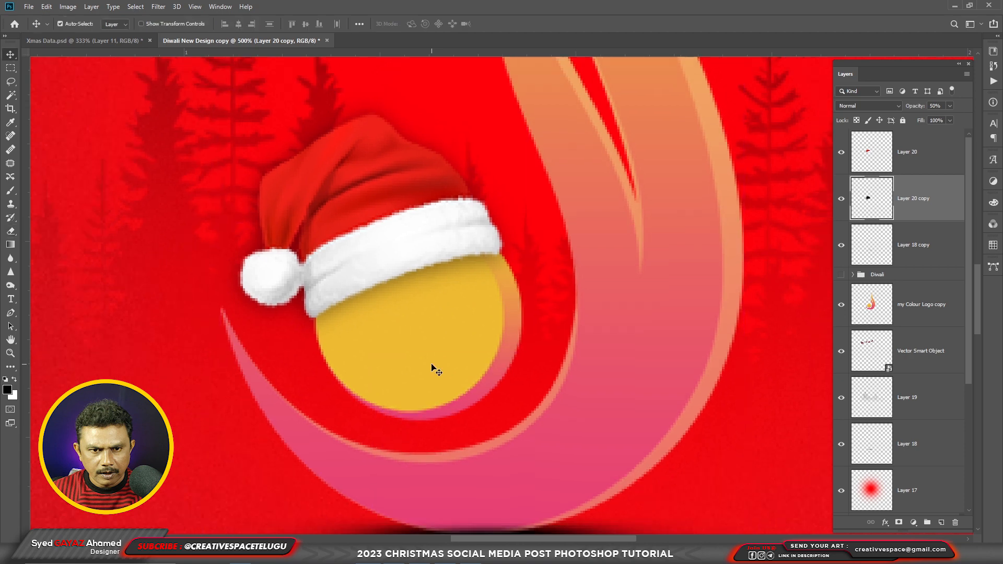
scroll(431, 364, down, 4)
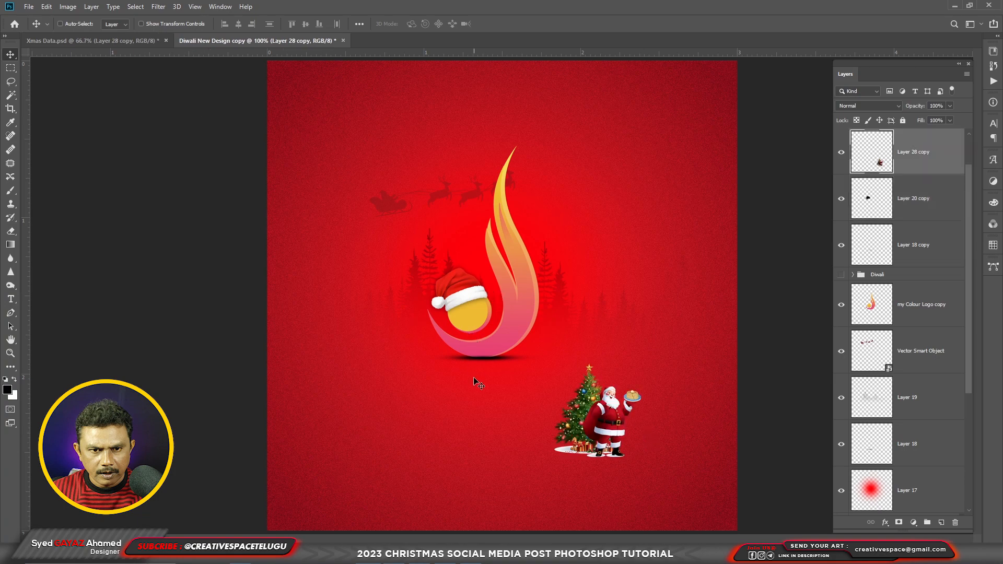
- Move the Santa and Christmas tree image to stand beside the lower right of the flame logo
drag(599, 436, 549, 329)
ctrl+click(545, 365)
ctrl+click(545, 365)
ctrl+click(545, 366)
drag(606, 298, 597, 305)
key(ctrl+minus)
key(ctrl+minus)
key(ctrl+0)
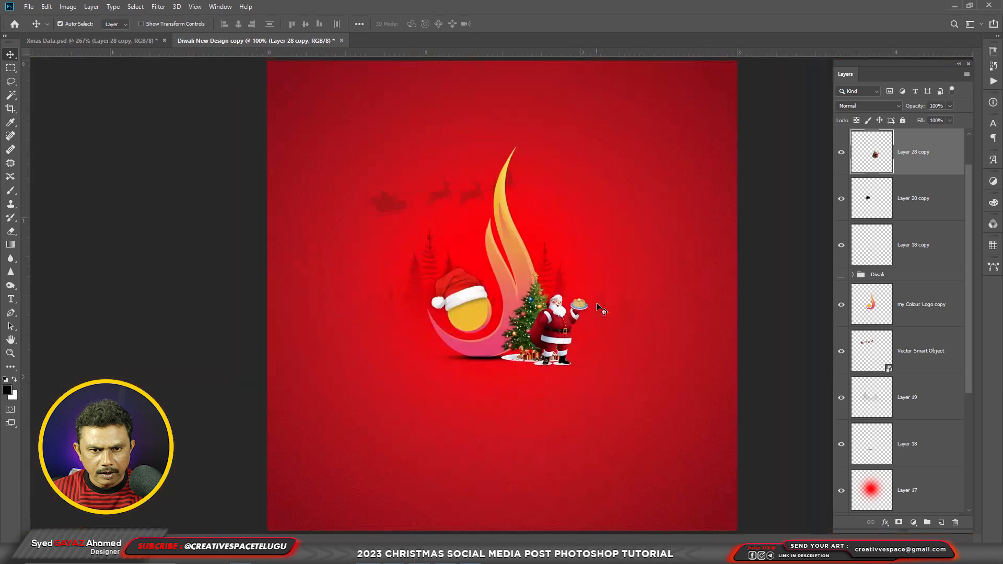
- Duplicate the Santa and tree layer, set the copy to Multiply blending and place it below the original
key(ctrl+plus)
key(ctrl+plus)
scroll(550, 360, right, 2)
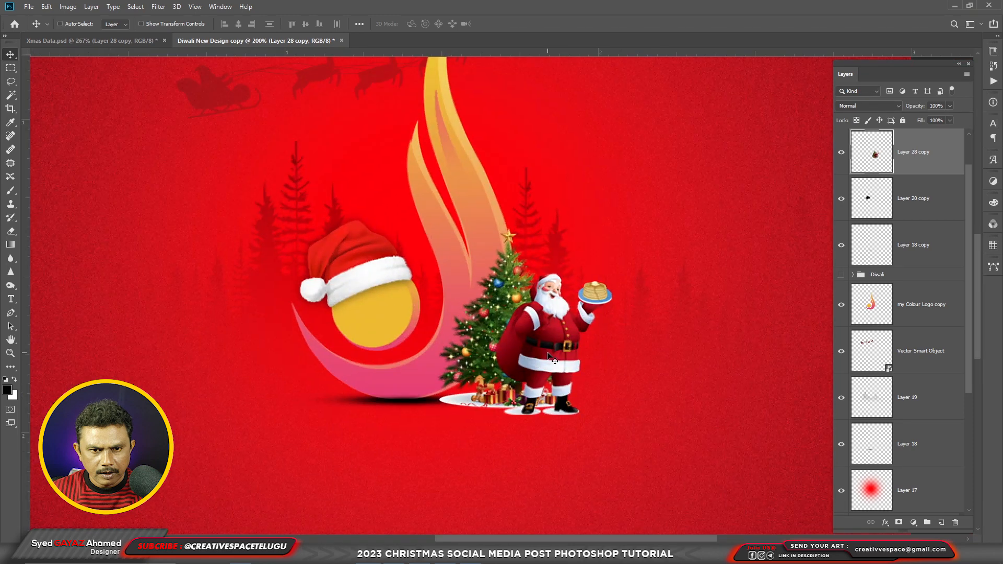
ctrl+click(516, 418)
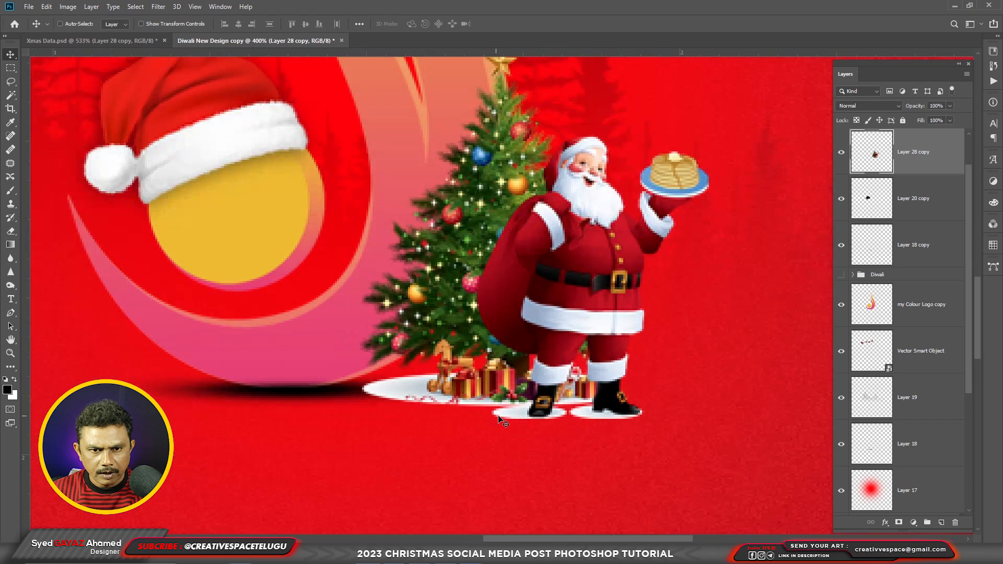
key(ctrl)
key(ctrl+j)
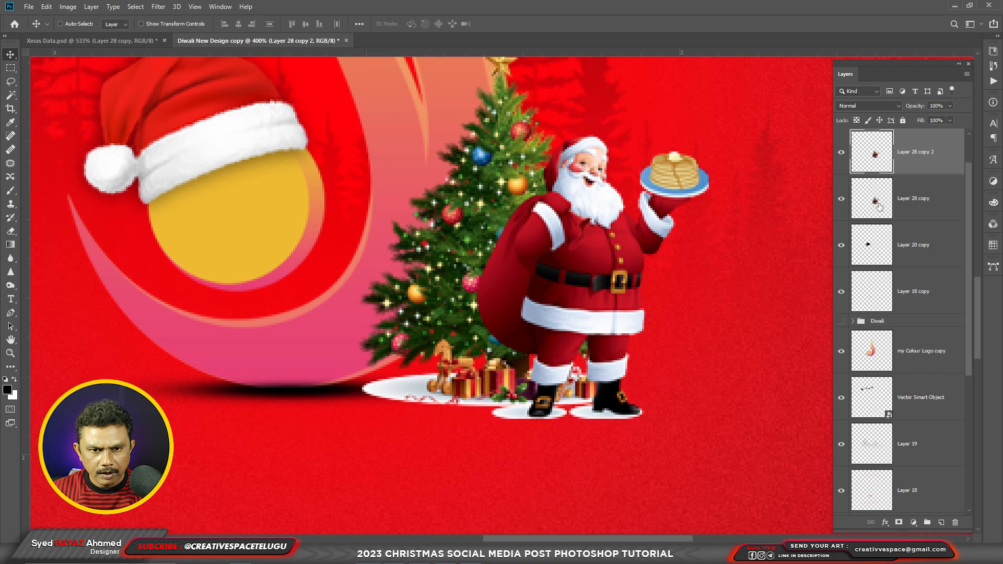
click(857, 106)
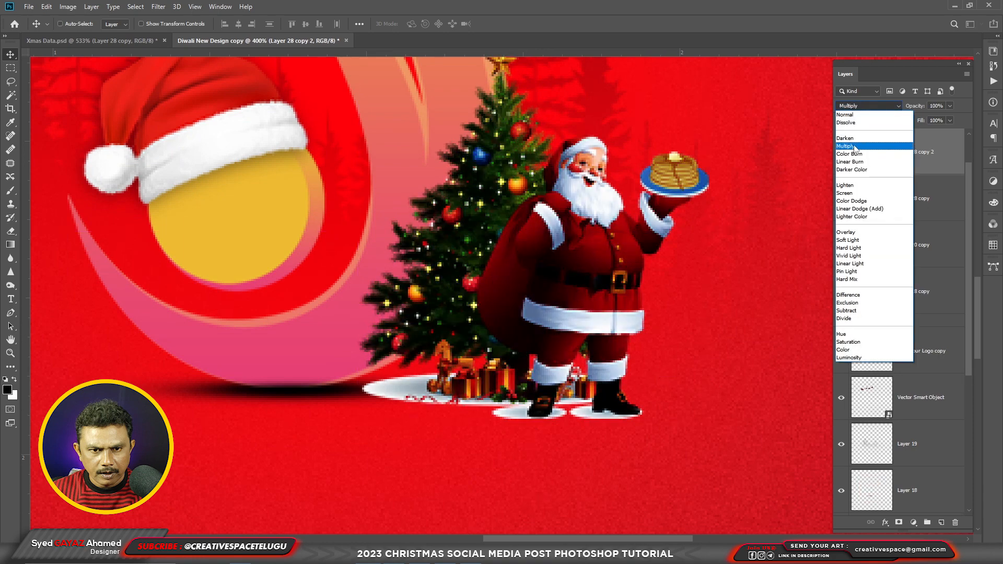
click(857, 141)
key(ctrl)
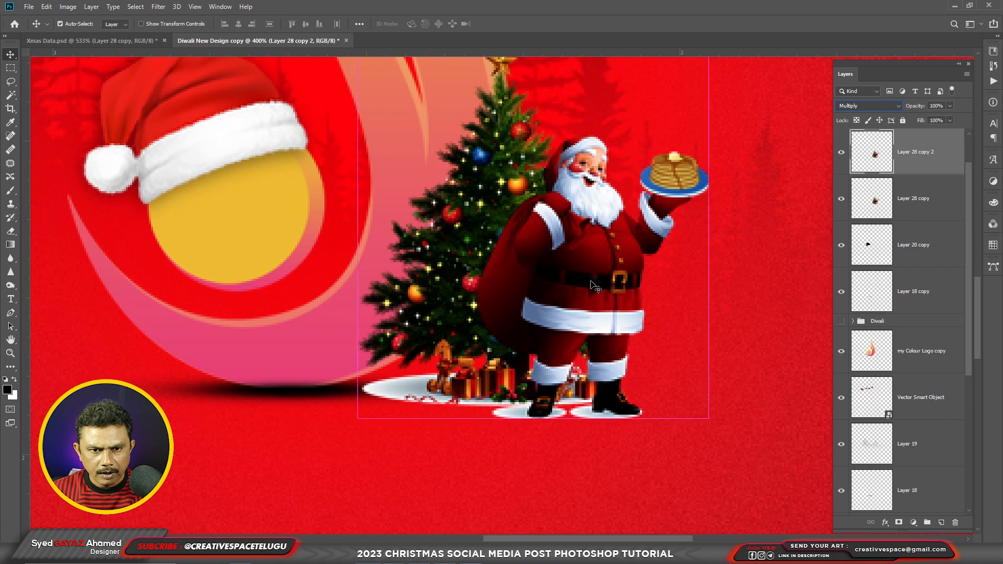
key(ctrl+bracketleft)
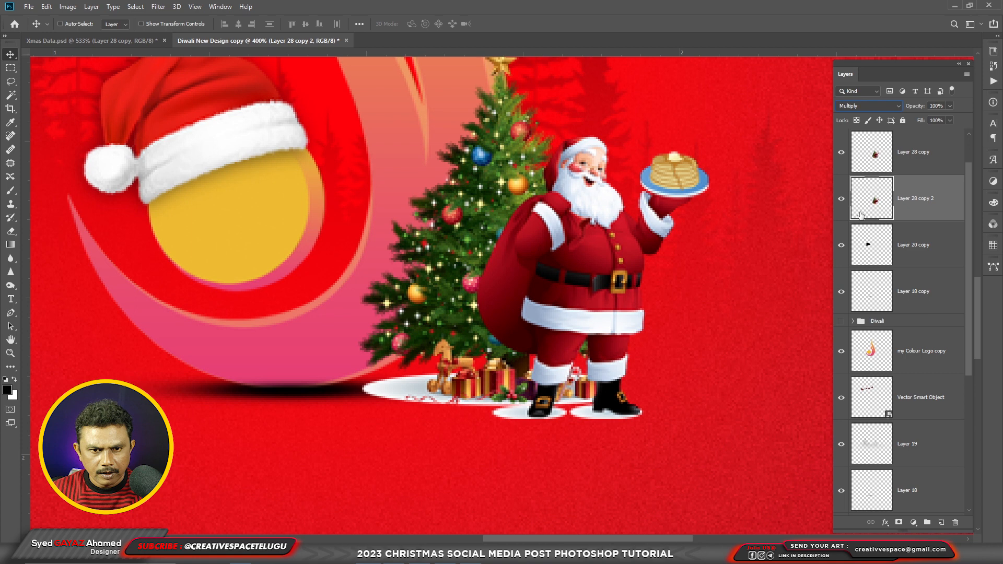
- Erase the white snow base beneath the tree and gifts on the original Santa layer with a Soft Round eraser at 100% opacity
right_click(577, 291)
click(586, 297)
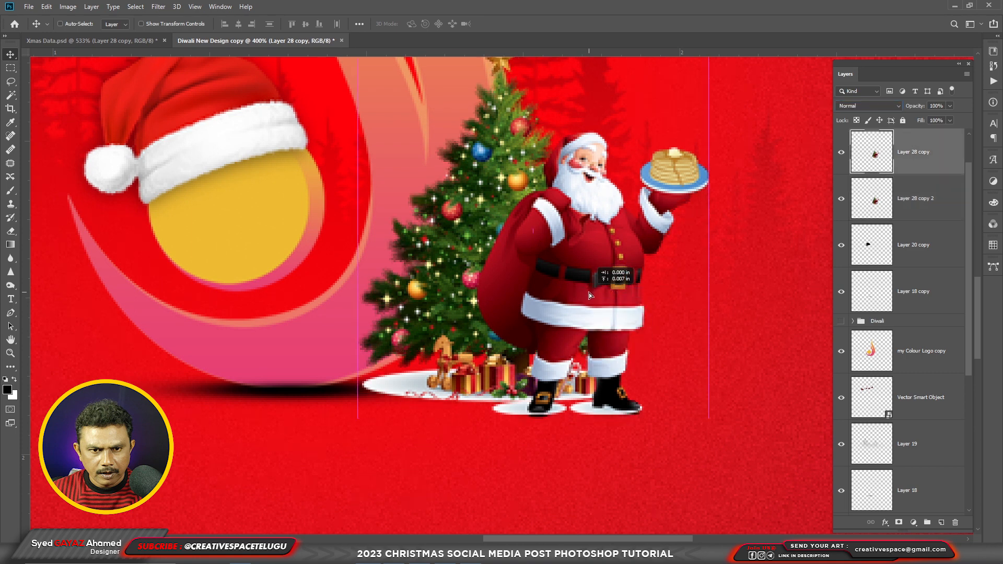
key(e)
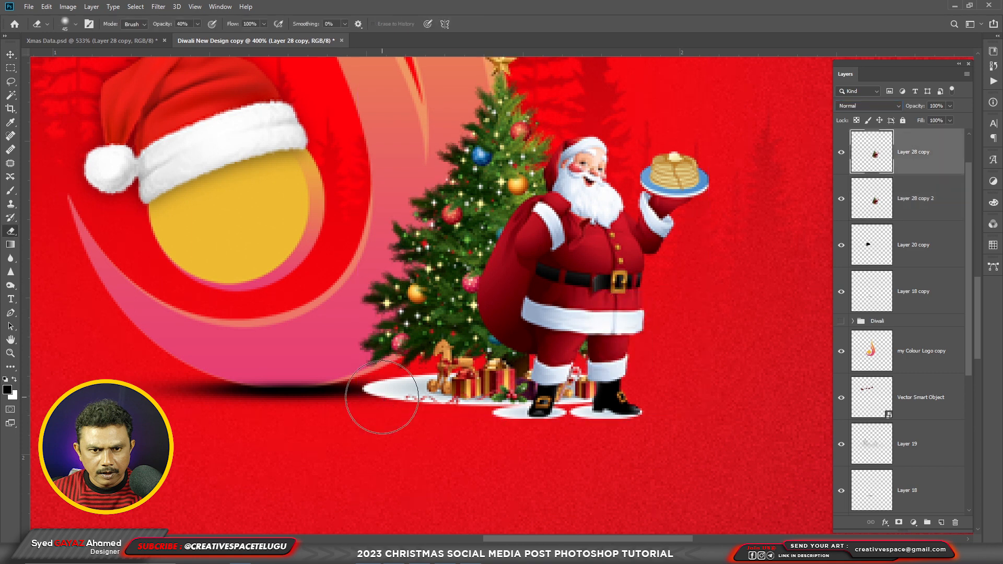
key(bracketleft)
key(bracketleft)
key(bracketleft)
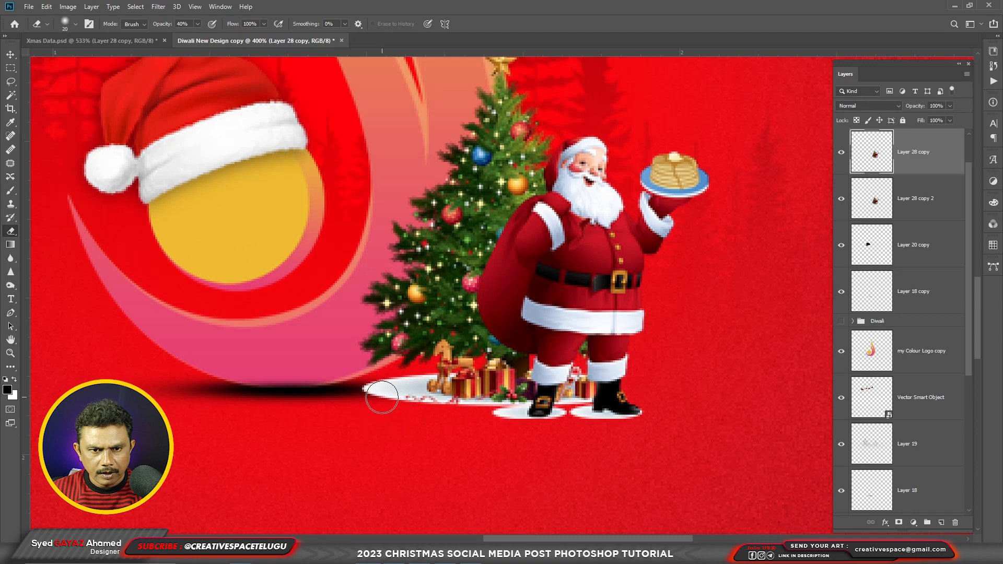
right_click(375, 389)
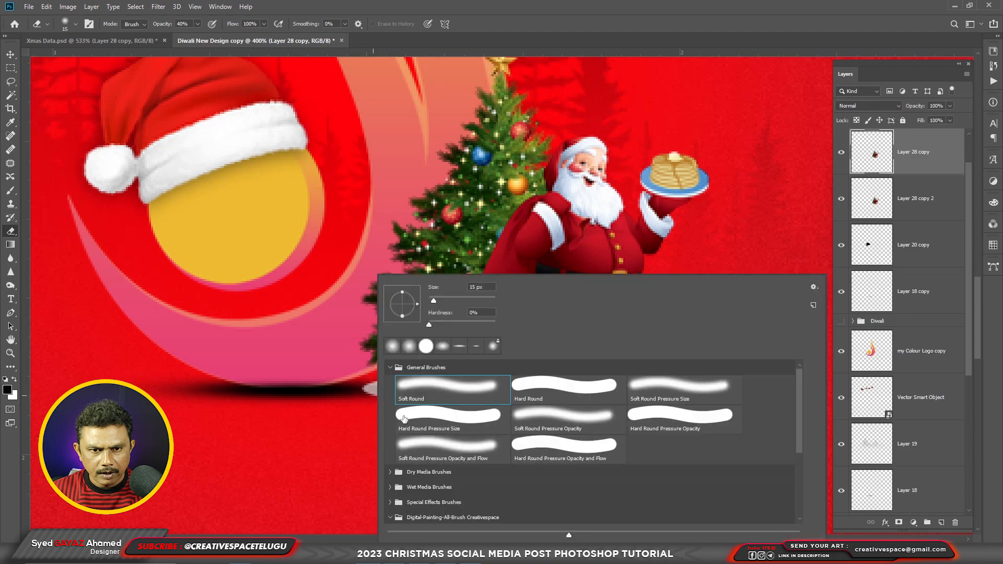
double_click(450, 390)
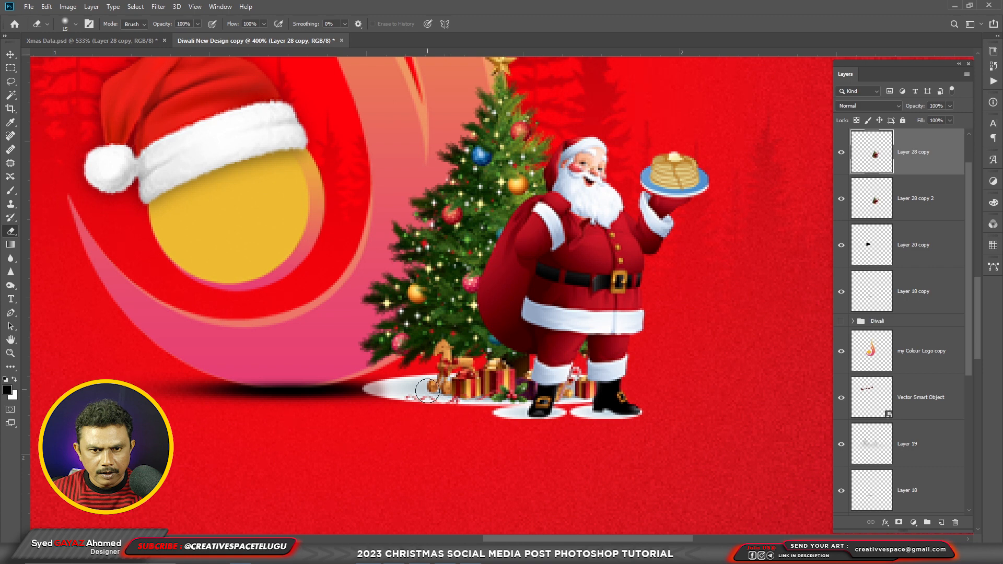
mouse_move(347, 391)
mouse_down()
mouse_move(374, 392)
mouse_move(396, 418)
mouse_move(425, 405)
mouse_move(457, 415)
mouse_move(383, 412)
mouse_move(399, 392)
mouse_move(417, 405)
mouse_move(403, 384)
mouse_move(412, 385)
mouse_move(361, 393)
mouse_up()
key(bracketleft)
key(bracketleft)
key(bracketleft)
key(bracketleft)
mouse_move(415, 377)
mouse_down()
mouse_move(437, 402)
mouse_move(453, 408)
mouse_move(494, 404)
mouse_move(509, 417)
mouse_move(528, 405)
mouse_move(523, 418)
mouse_move(534, 421)
mouse_move(561, 408)
mouse_move(547, 424)
mouse_move(571, 404)
mouse_up()
- Erase the remaining white snow around Santa's boots with a smaller eraser
key(bracketleft)
key(bracketleft)
key(bracketleft)
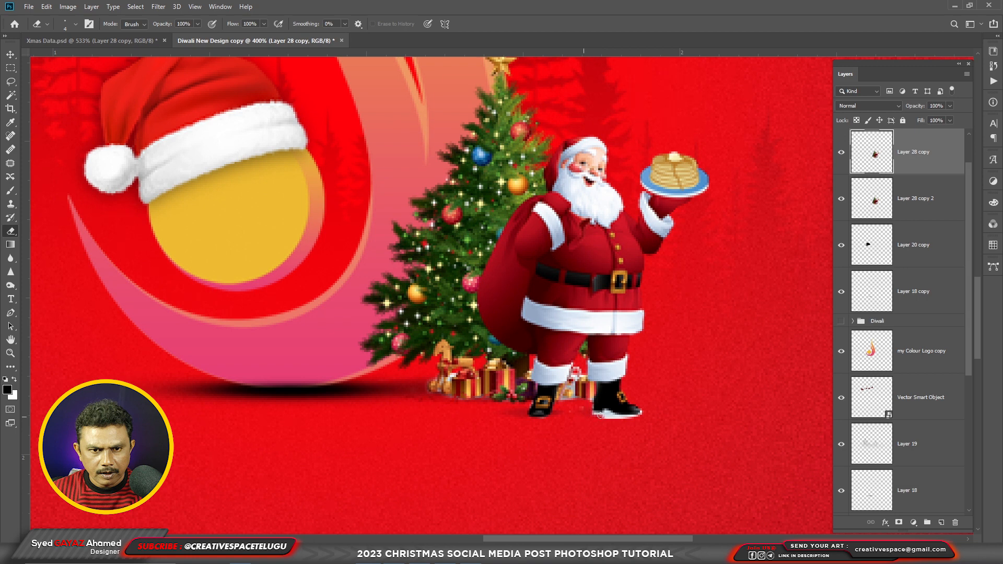
drag(599, 416, 608, 419)
key(ctrl+minus)
key(ctrl+minus)
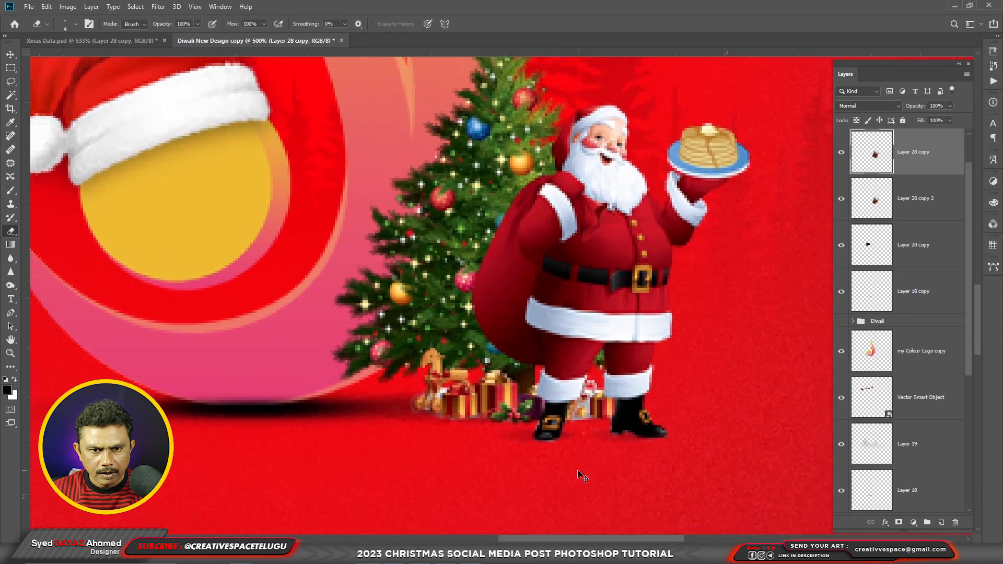
- Move the snowflake cluster to the upper-right corner of the post and give its layer a lightening blend mode
key(ctrl+minus)
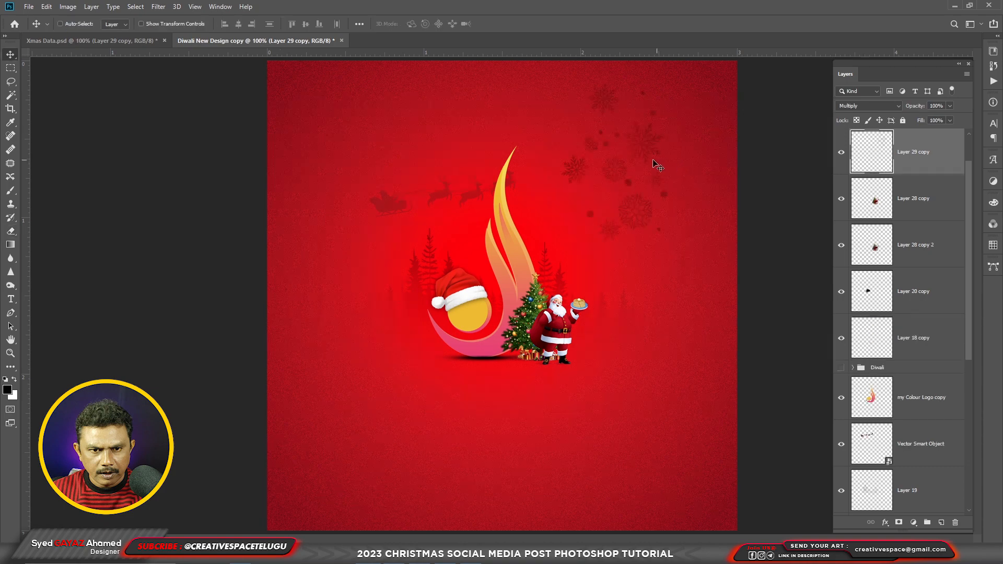
drag(639, 171, 734, 116)
click(874, 106)
click(862, 211)
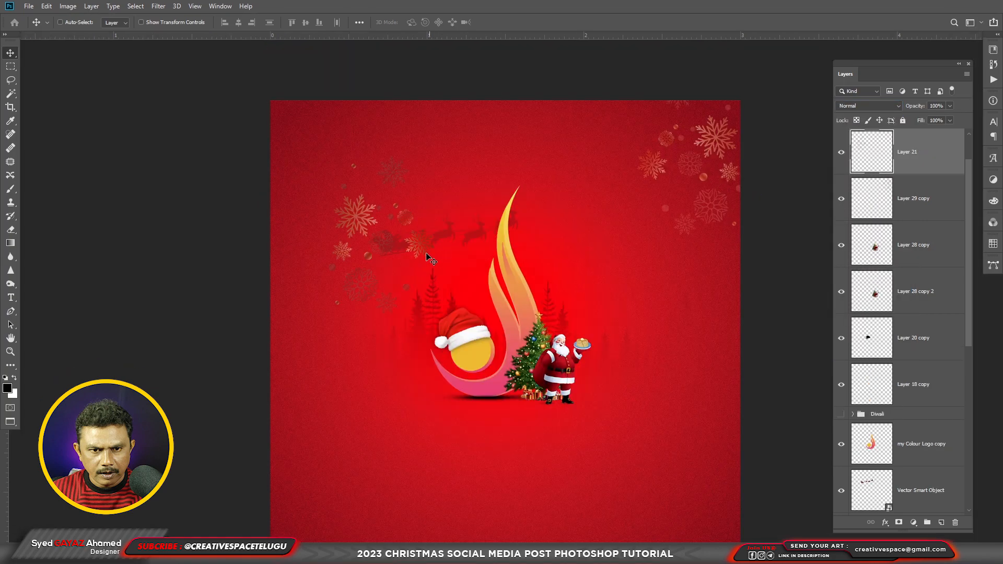
- Place the second snowflake cluster in the upper-left corner, set it to Screen blending and enlarge it to about 123%
drag(389, 218, 321, 136)
click(868, 105)
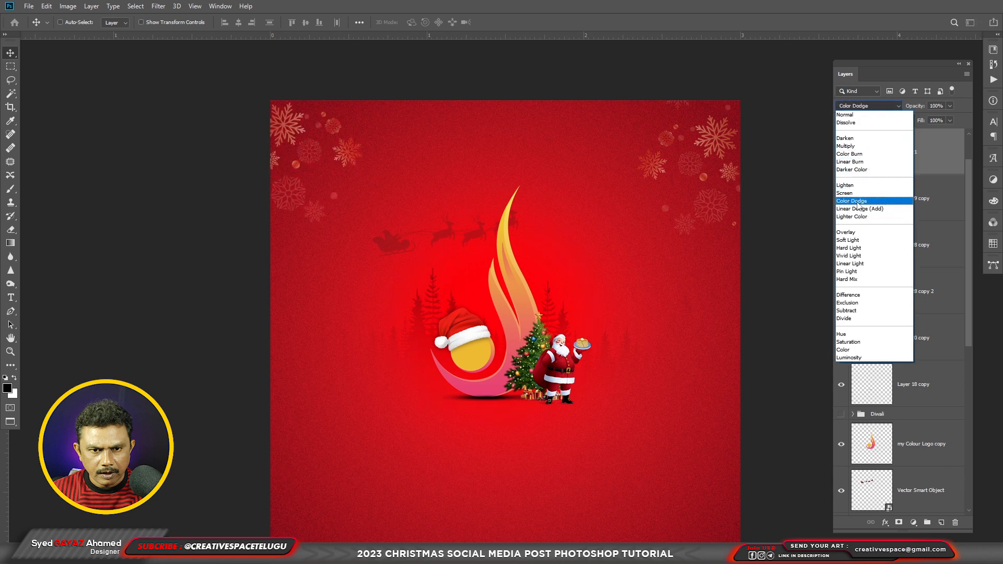
click(845, 193)
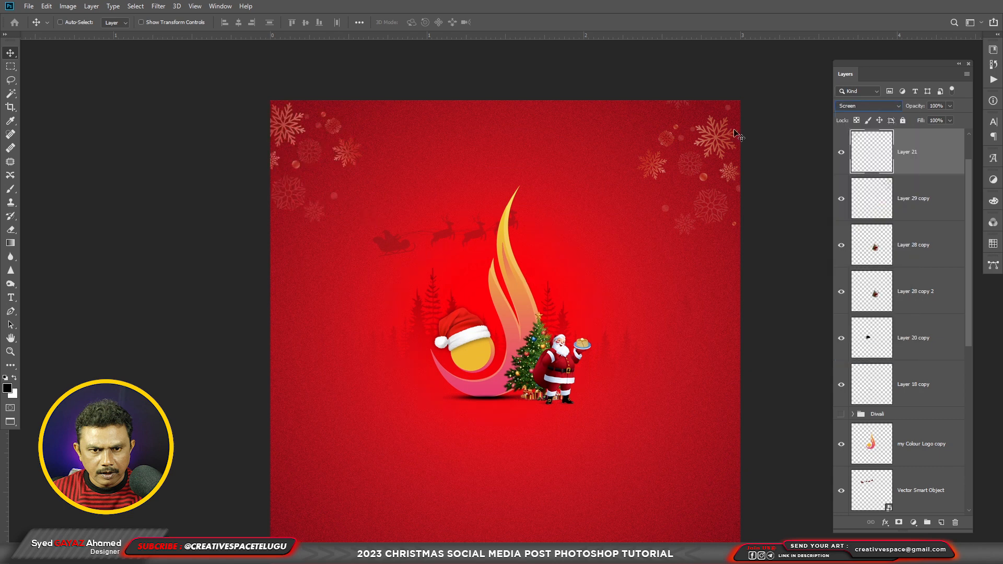
key(ctrl+t)
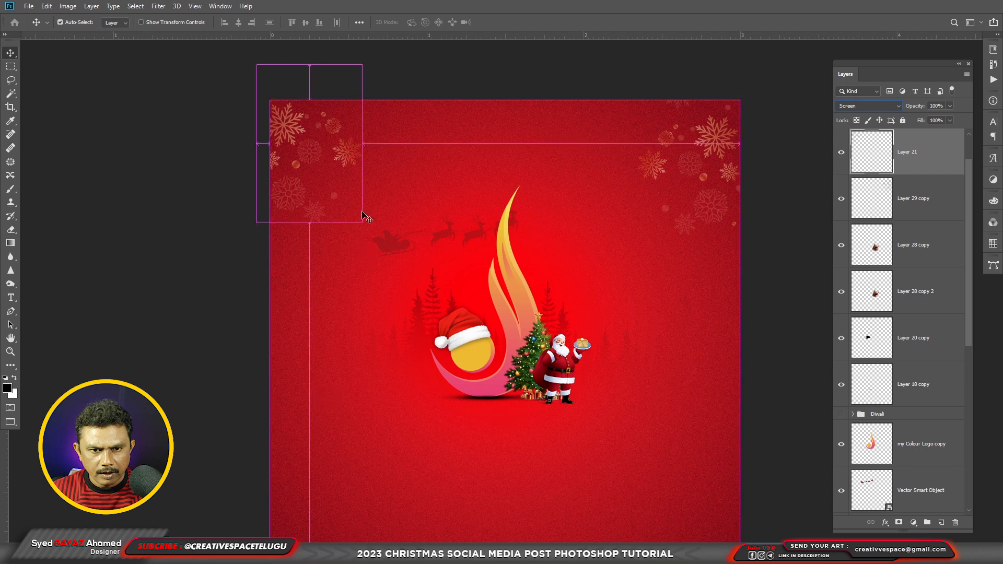
drag(371, 230, 389, 262)
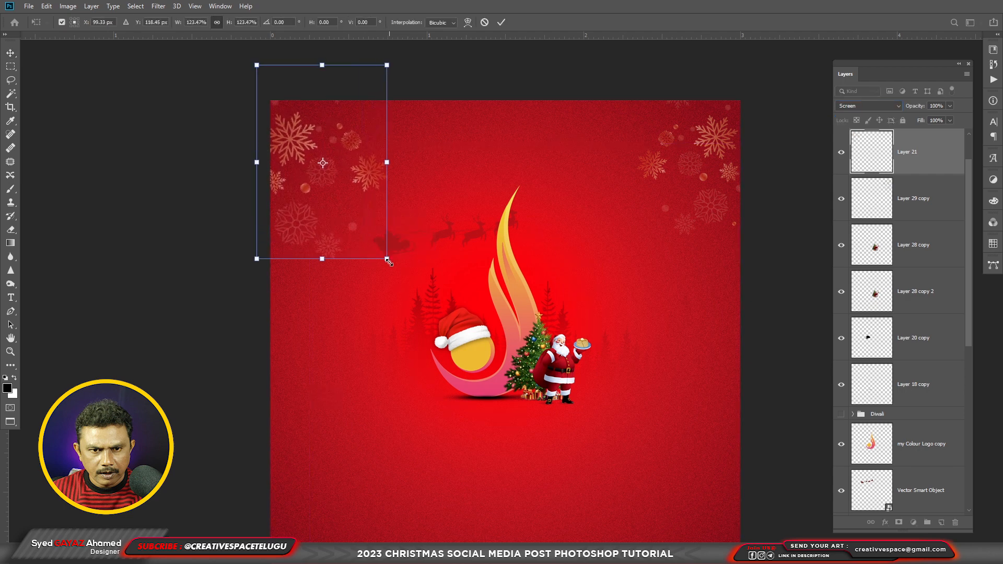
key(Return)
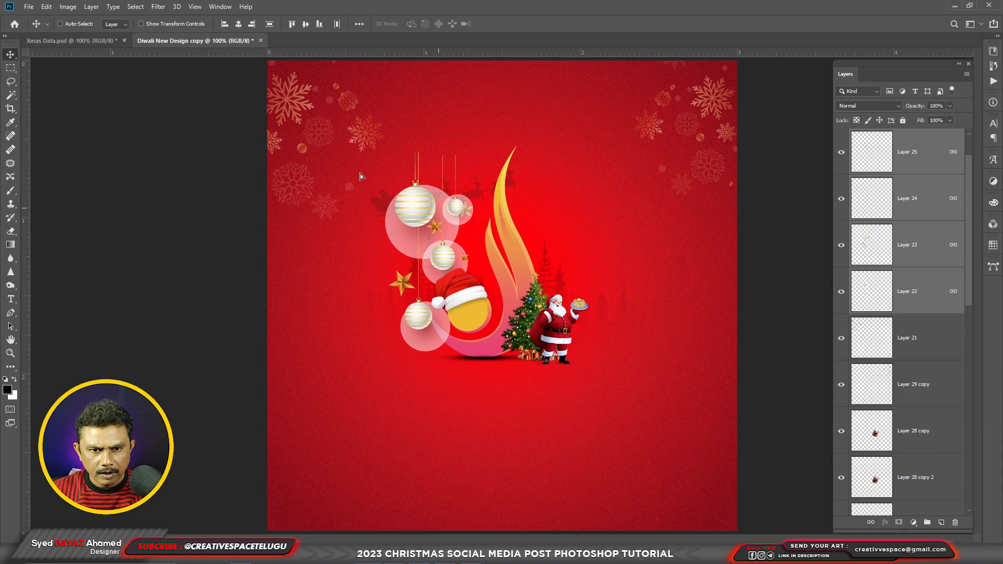
- Hang the white-and-gold ornaments in the upper-left corner of the post and scale them up to about 109%
drag(443, 213, 335, 111)
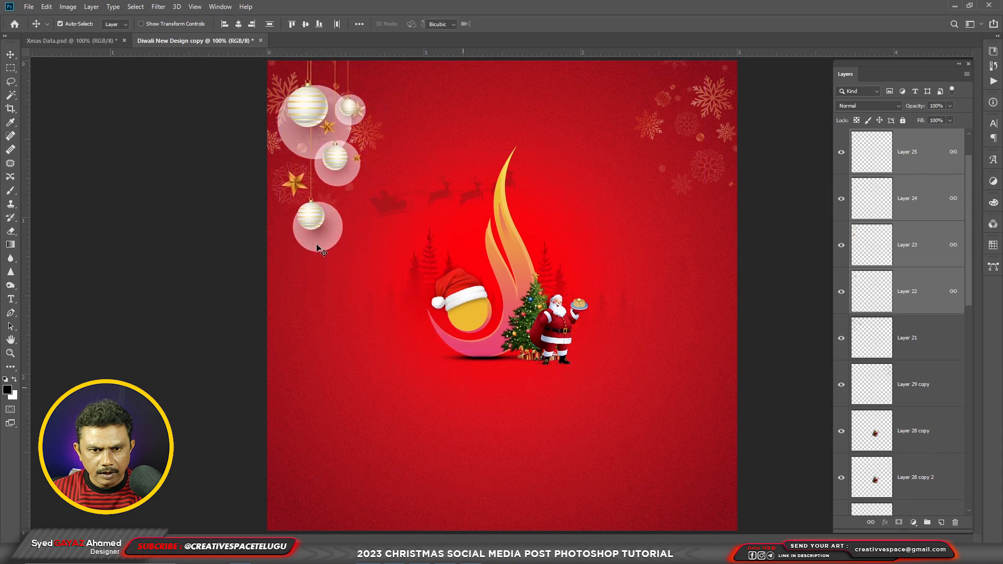
key(ctrl+t)
drag(367, 255, 375, 271)
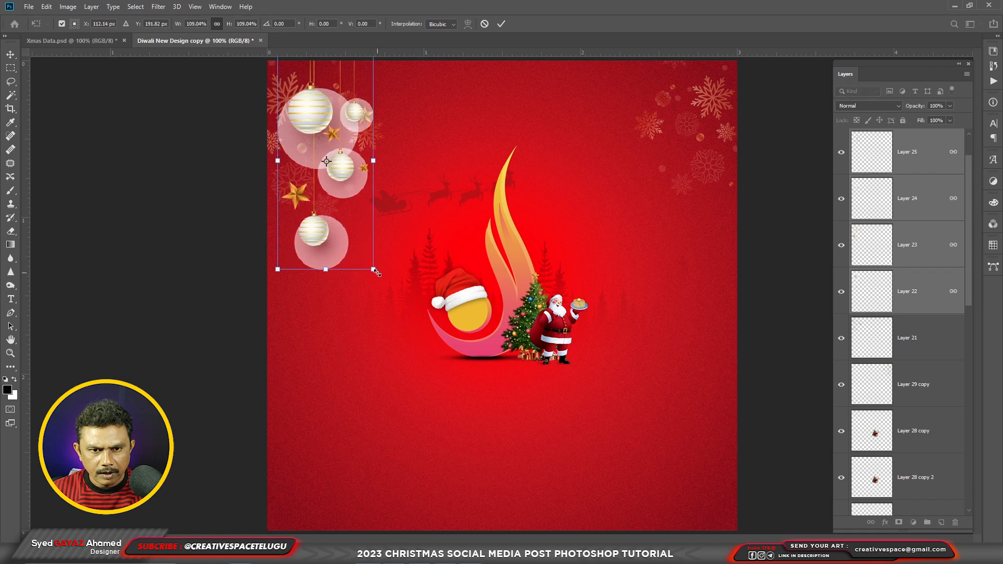
key(Return)
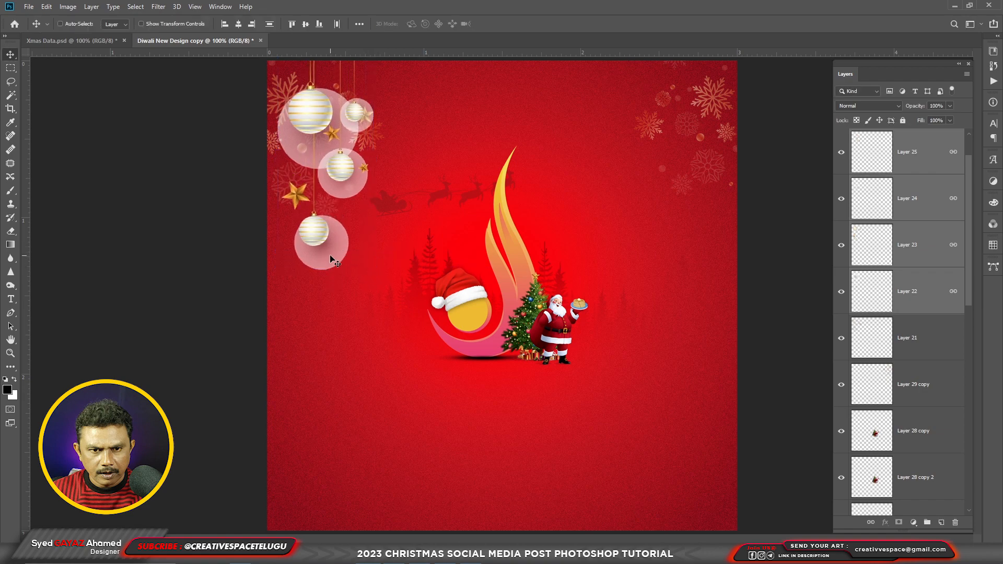
- Set the two ornament shadow layers, Layer 22 and Layer 24, to Multiply blending
right_click(335, 256)
click(347, 262)
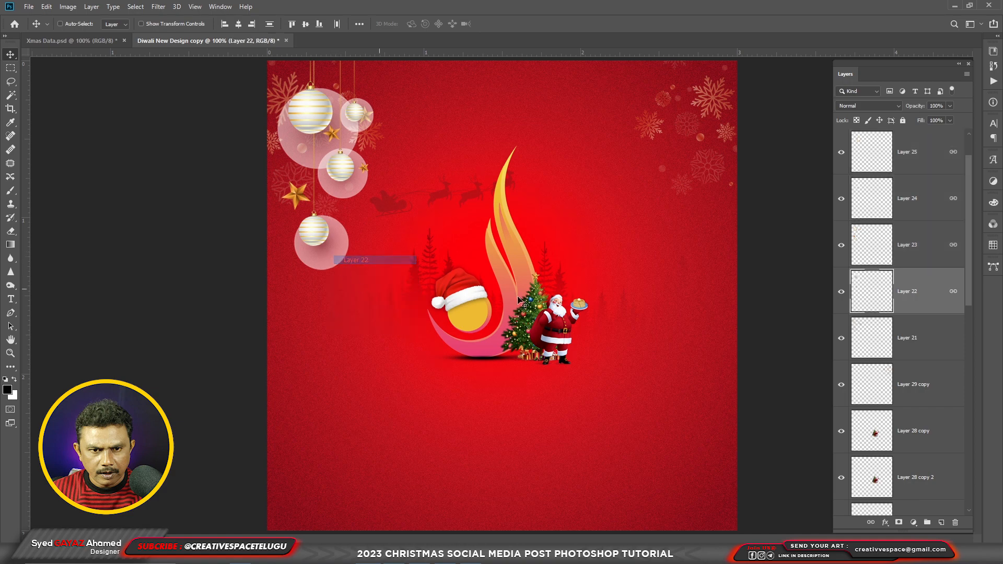
click(867, 106)
click(850, 146)
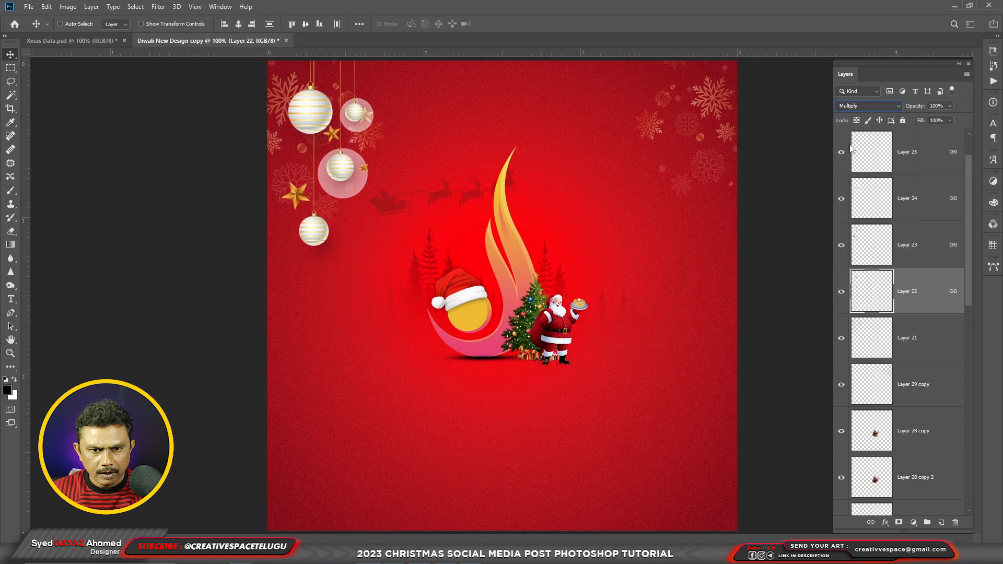
right_click(352, 186)
click(372, 191)
click(867, 105)
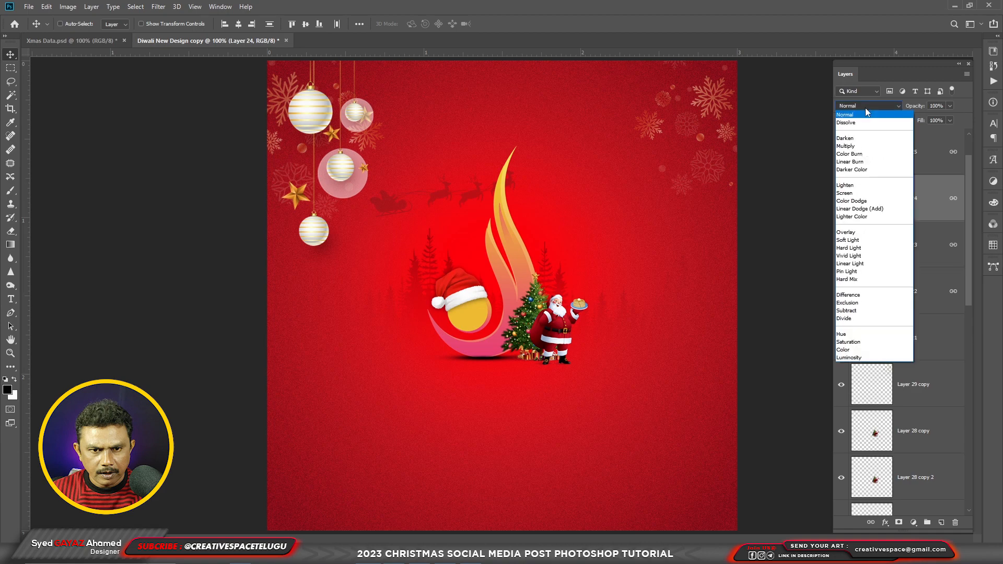
click(863, 147)
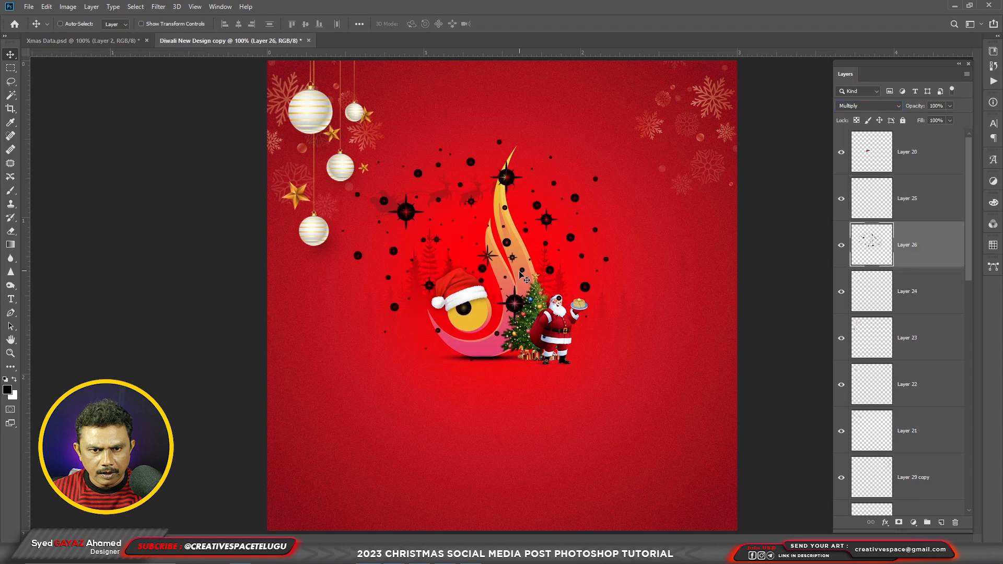
- Spread the sparkle layer around the upper flame with one large sparkle on its tip, and set the layer to Screen blending
drag(513, 274, 507, 253)
click(866, 107)
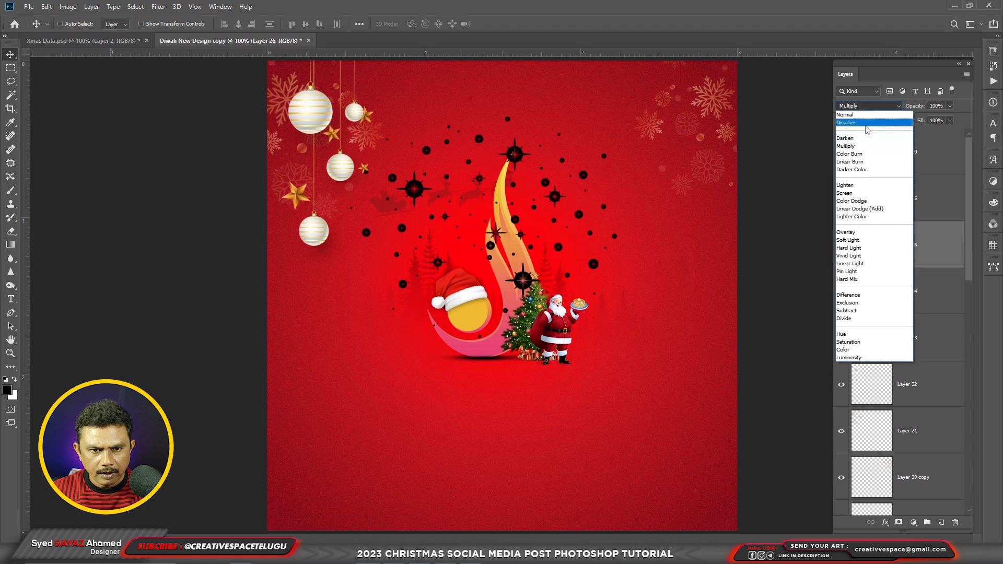
click(857, 194)
drag(527, 221, 527, 210)
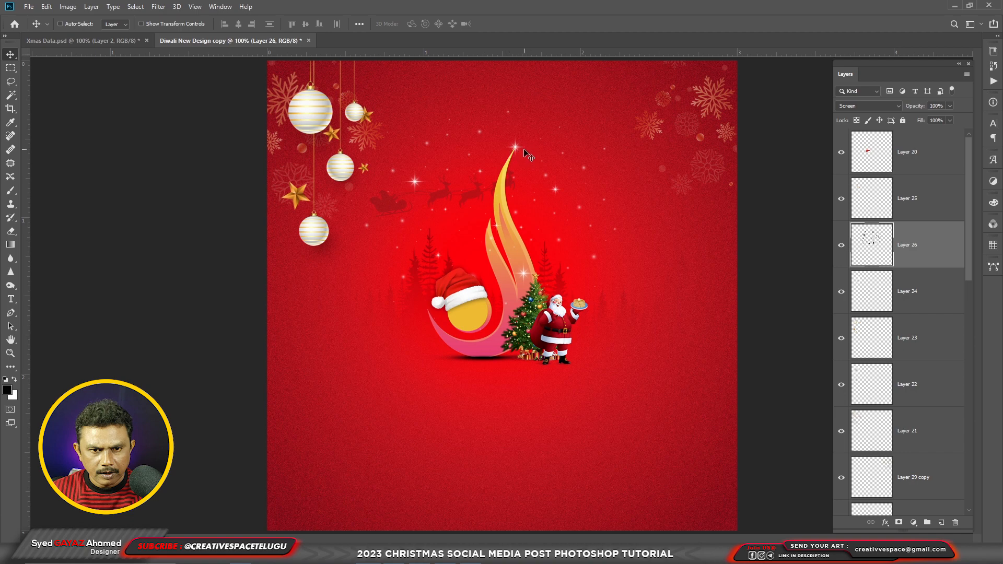
- Lasso the large sparkle above the reindeer sleigh, copy it to its own layer and check the copy by toggling its visibility
scroll(532, 274, up, 2)
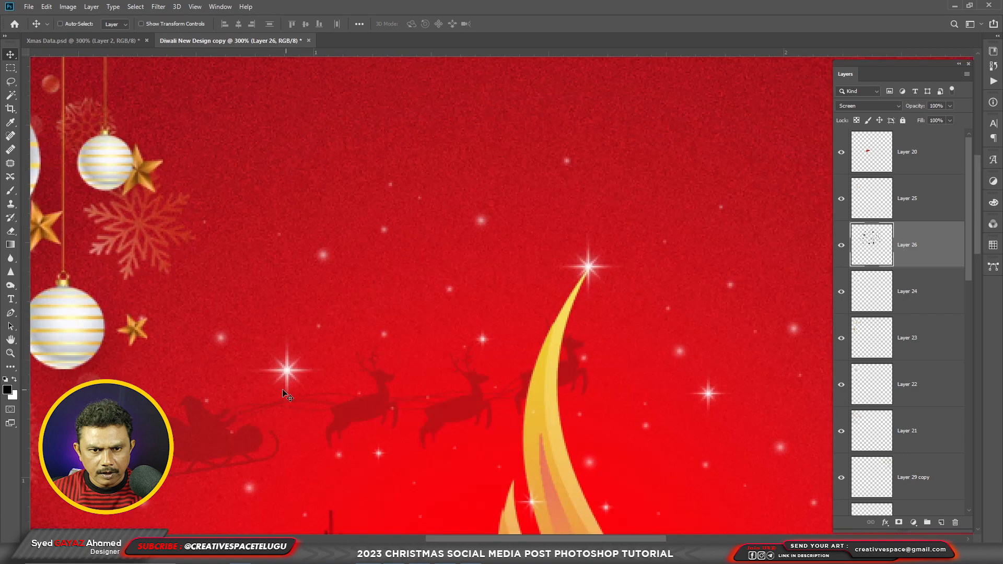
click(10, 81)
mouse_move(305, 410)
mouse_down()
mouse_move(328, 363)
mouse_move(314, 336)
mouse_move(276, 334)
mouse_move(251, 353)
mouse_move(248, 375)
mouse_move(269, 404)
mouse_move(309, 409)
mouse_up()
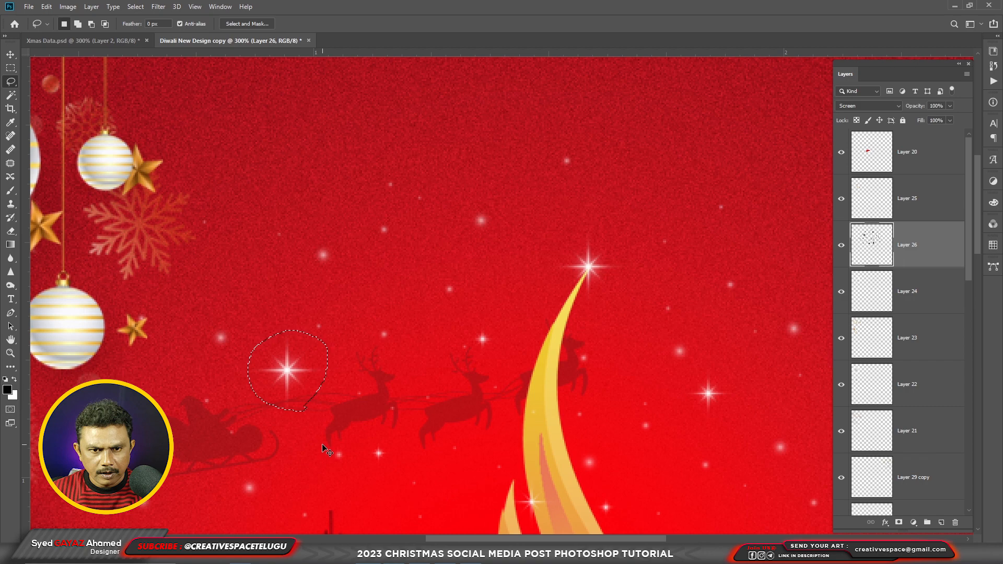
key(ctrl+j)
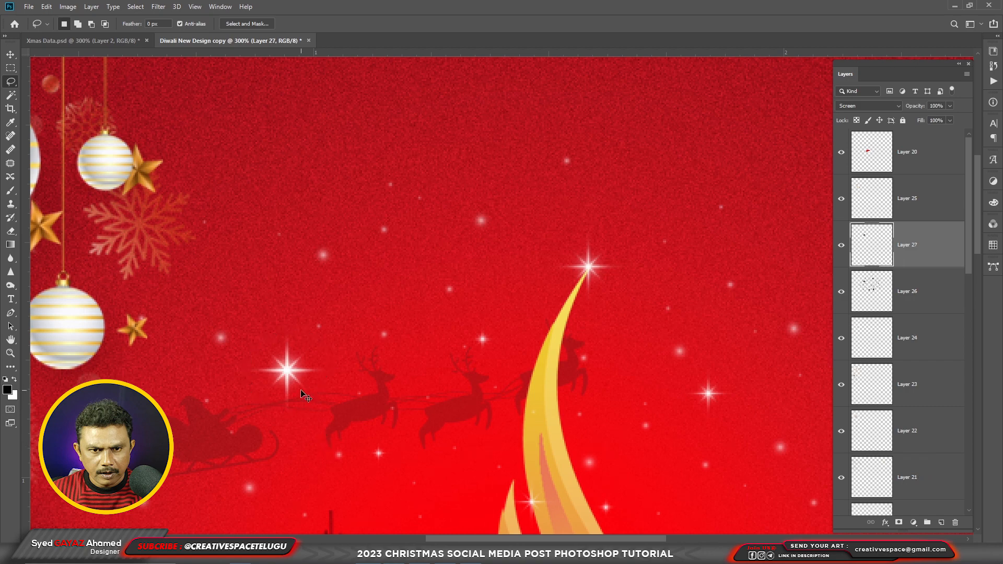
key(ctrl+minus)
key(ctrl+minus)
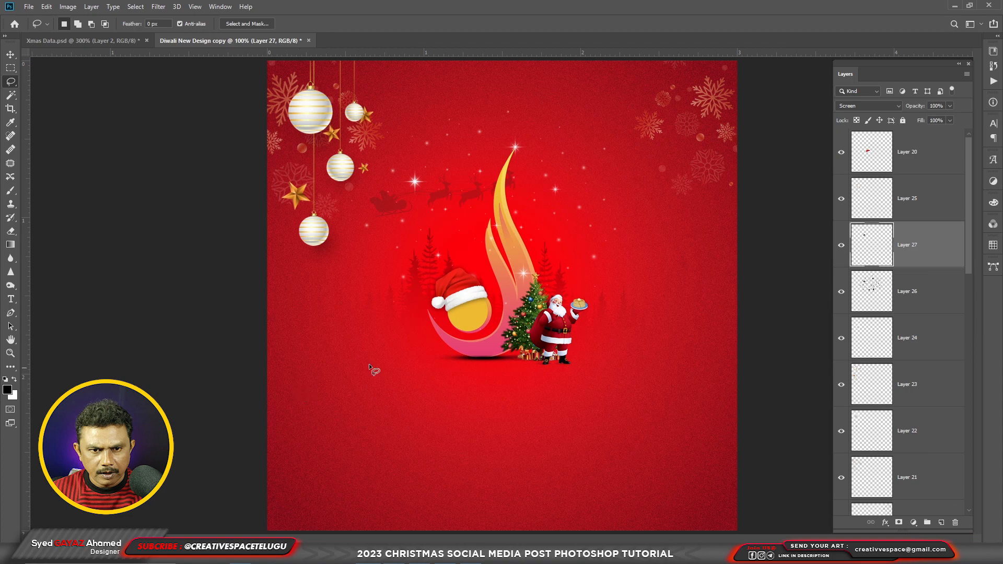
click(841, 246)
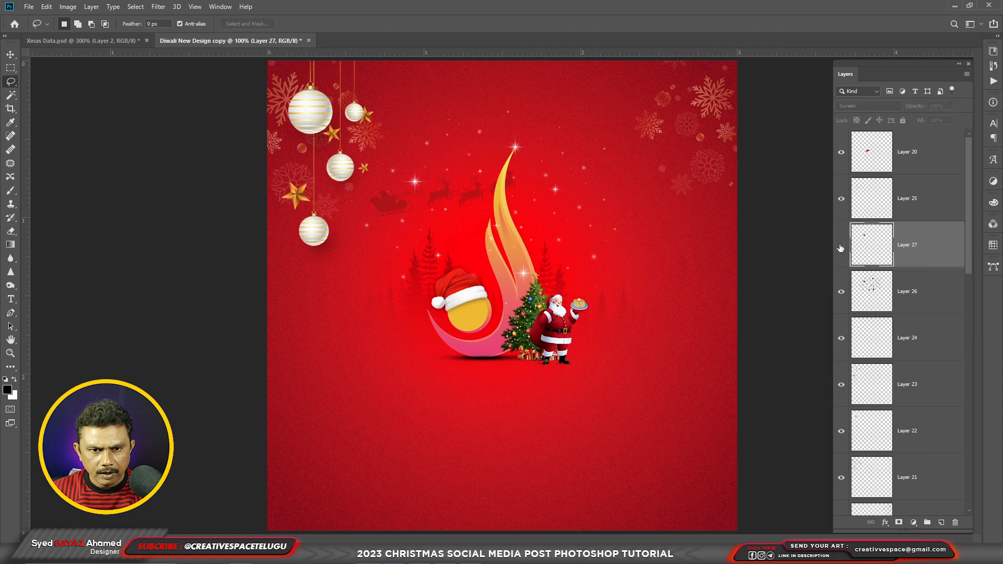
click(840, 246)
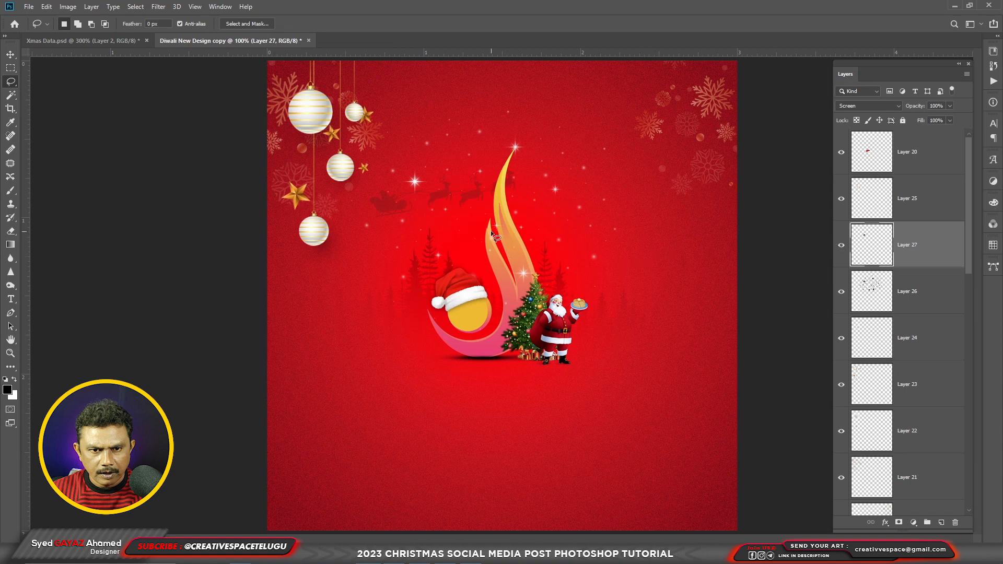
- Duplicate the single sparkle and place copies as highlights on the logo, Santa hat, tree, and Santa's plate and shoulder
key(v)
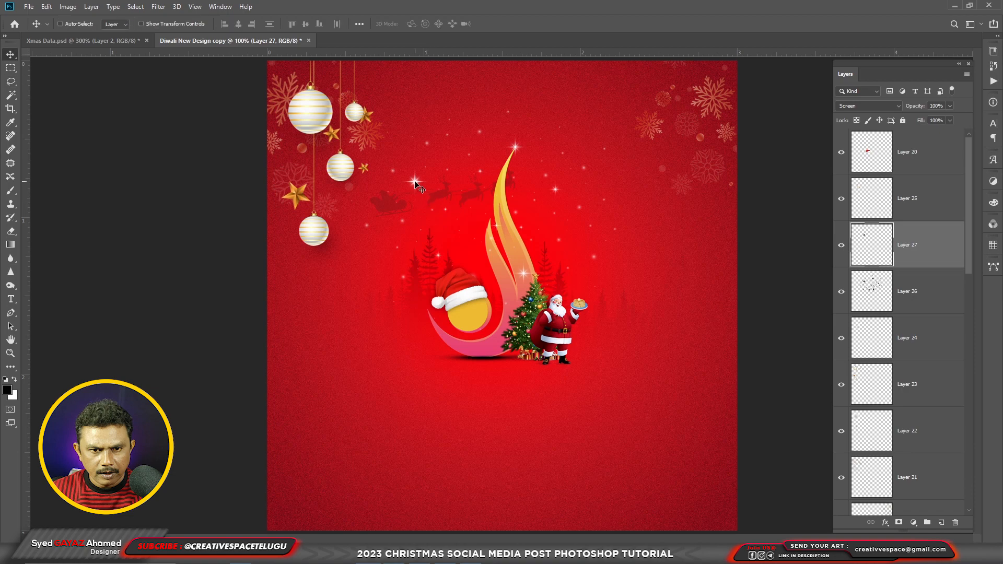
right_click(415, 181)
click(426, 186)
mouse_move(421, 206)
mouse_down()
mouse_move(425, 301)
mouse_move(415, 235)
mouse_move(407, 261)
mouse_move(450, 332)
mouse_move(486, 334)
mouse_move(552, 311)
mouse_move(556, 281)
mouse_move(540, 288)
mouse_move(590, 357)
mouse_move(468, 335)
mouse_move(350, 245)
mouse_move(365, 118)
mouse_move(374, 198)
mouse_move(368, 192)
mouse_move(442, 246)
mouse_move(529, 191)
mouse_move(520, 193)
mouse_move(519, 311)
mouse_move(517, 269)
mouse_move(486, 300)
mouse_move(463, 251)
mouse_move(457, 337)
mouse_move(486, 360)
mouse_move(526, 367)
mouse_move(536, 388)
mouse_move(551, 337)
mouse_move(560, 366)
mouse_up()
ctrl+click(602, 357)
ctrl+click(603, 357)
ctrl+click(604, 358)
ctrl+click(604, 358)
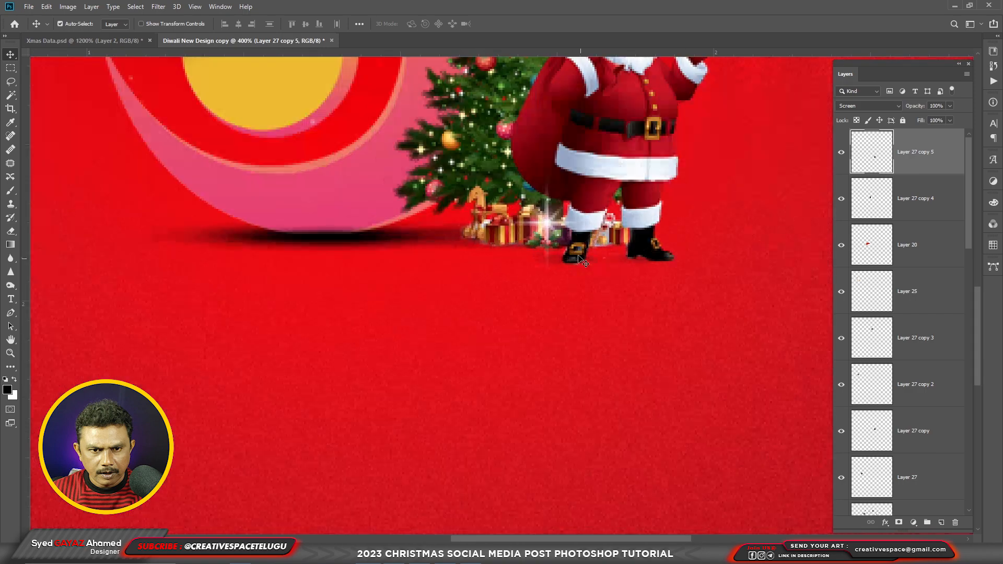
drag(581, 244, 444, 234)
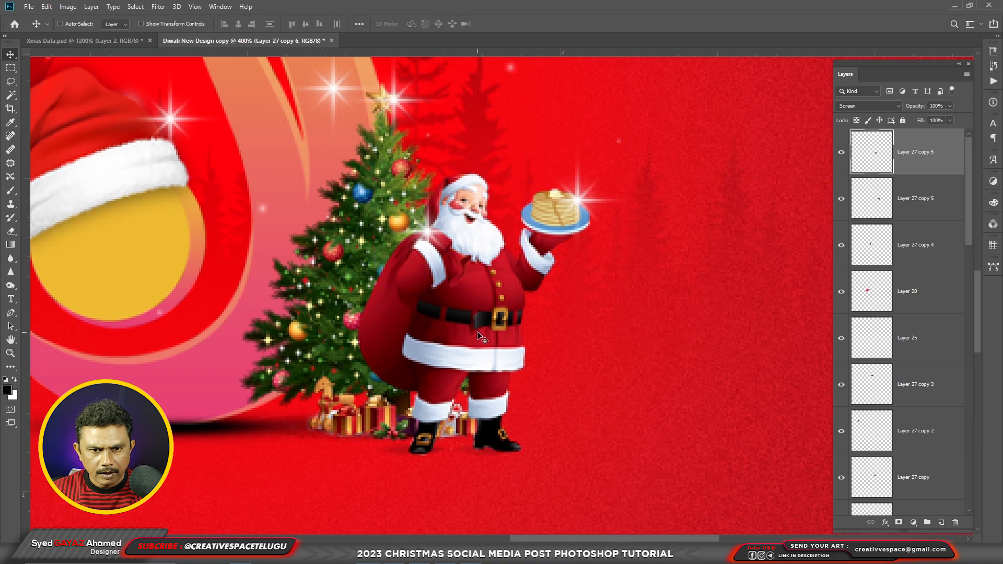
- Move the newest sparkle copy from Santa's shoulder onto the lower left branches of the Christmas tree
key(ctrl+minus)
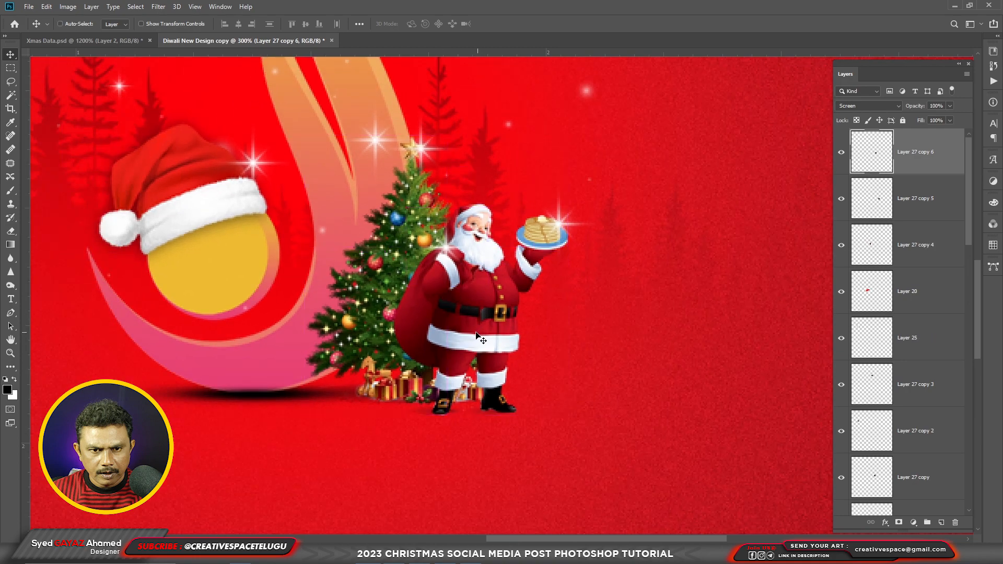
drag(455, 284, 453, 345)
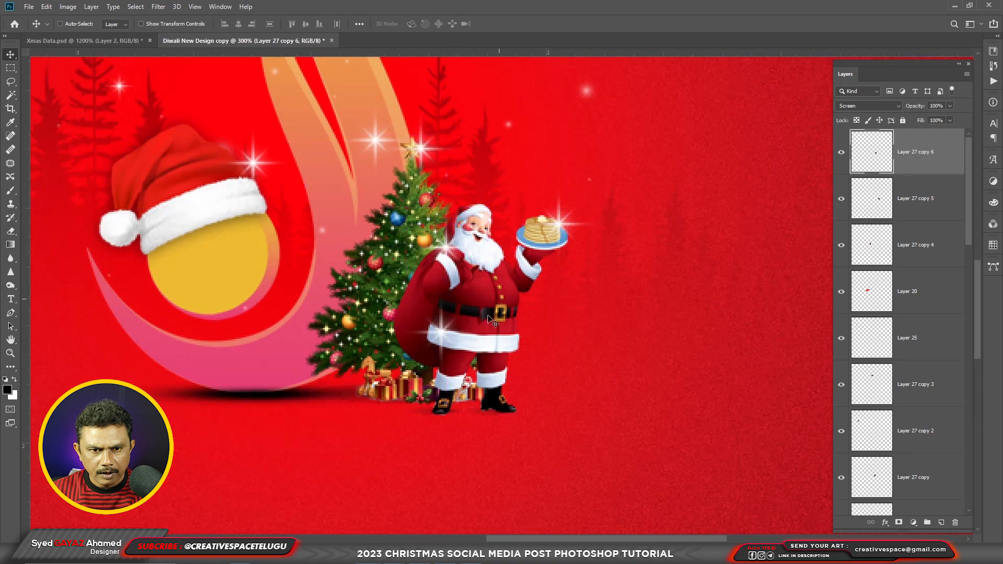
key(ctrl+z)
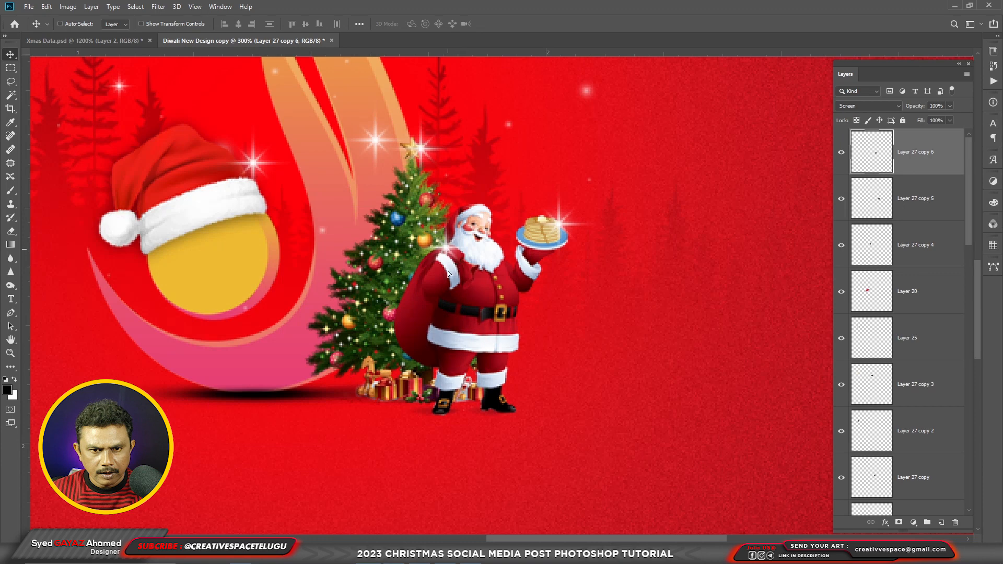
drag(449, 274, 364, 301)
key(ctrl)
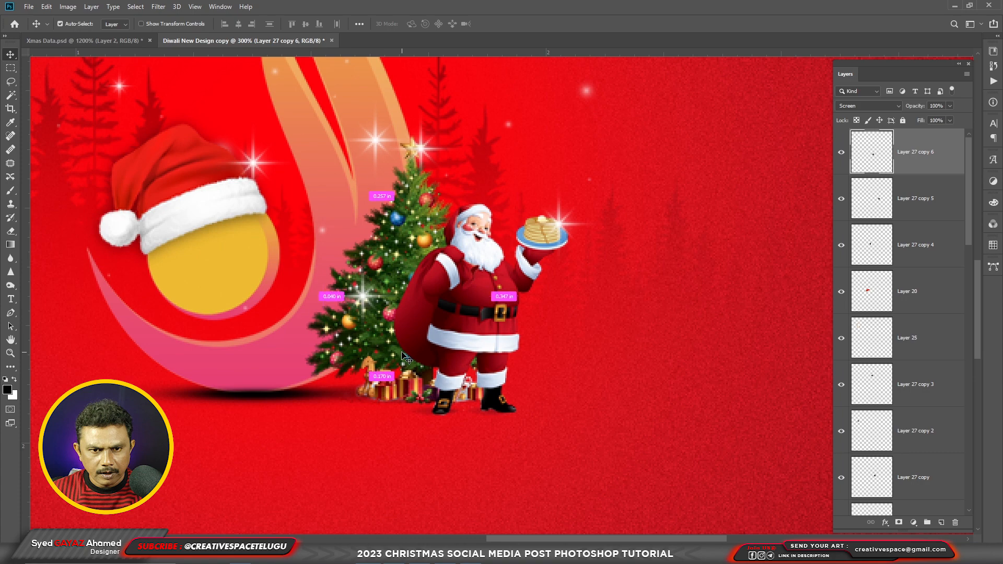
key(ctrl+minus)
key(ctrl+minus)
key(ctrl+minus)
key(ctrl+minus)
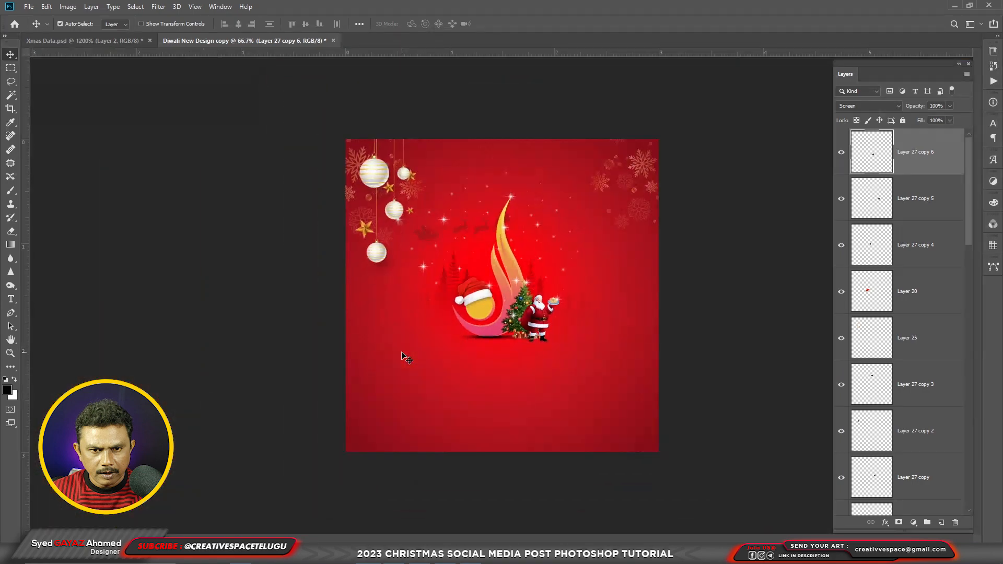
key(ctrl+plus)
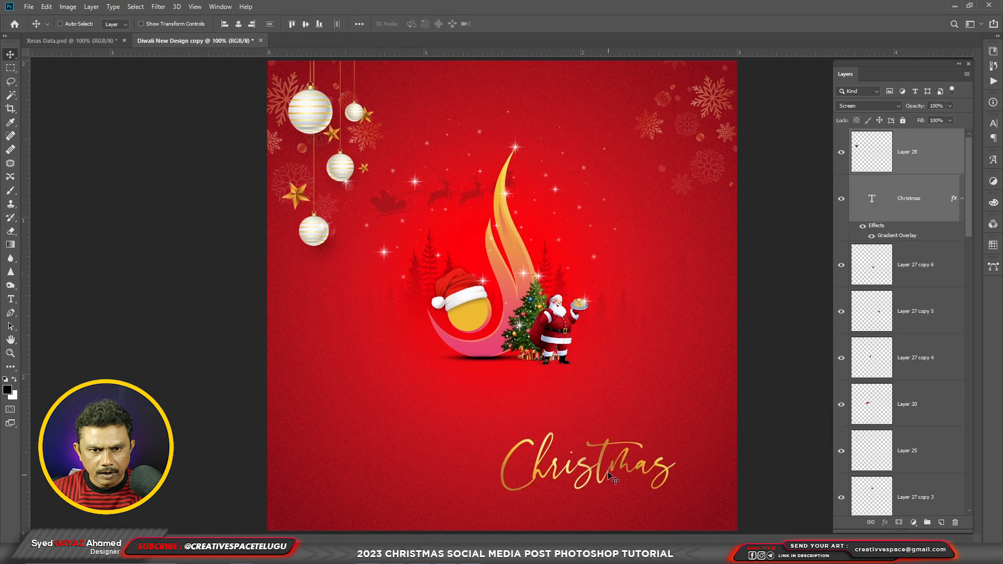
- Centre the gold "Christmas" lettering below the flame logo and place the Layer 28 sparkle over the dot of its "i"
drag(607, 468, 558, 407)
ctrl+click(632, 486)
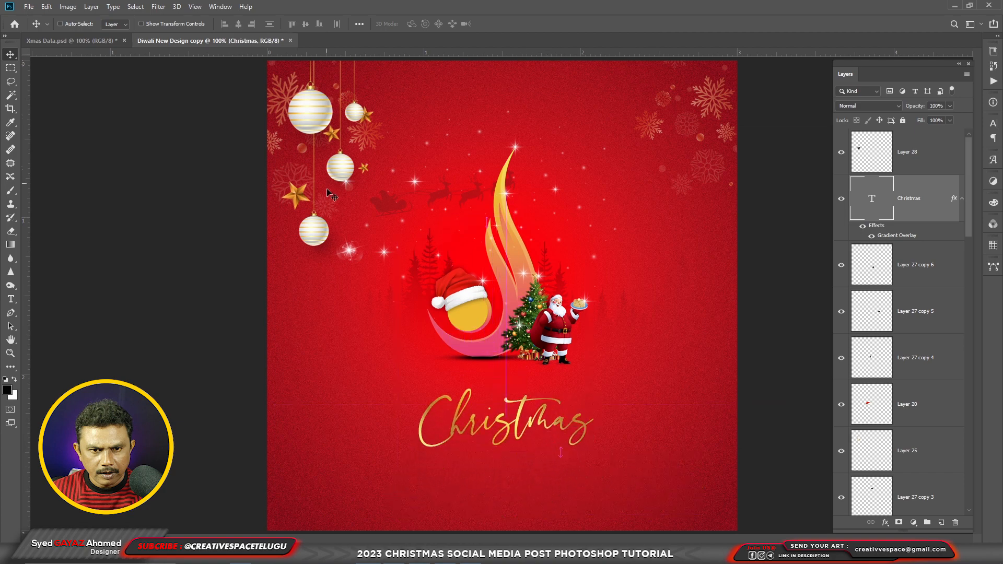
right_click(350, 256)
click(366, 259)
drag(351, 260, 491, 413)
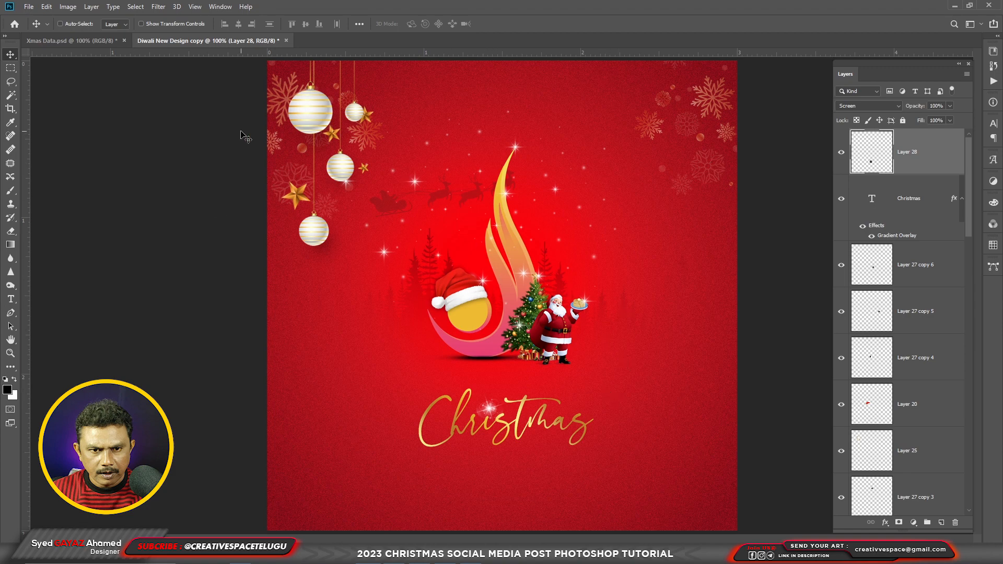
- Bring in the tagline "With our creative solutions, may your brand jingle all the way..." from Xmas Data.psd and centre it above the flame
click(93, 42)
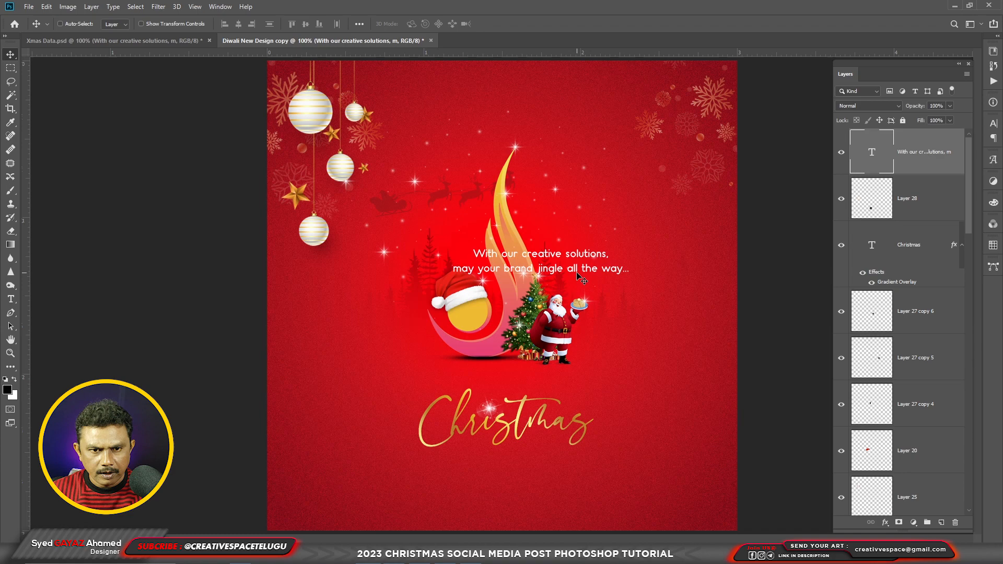
drag(580, 277, 543, 117)
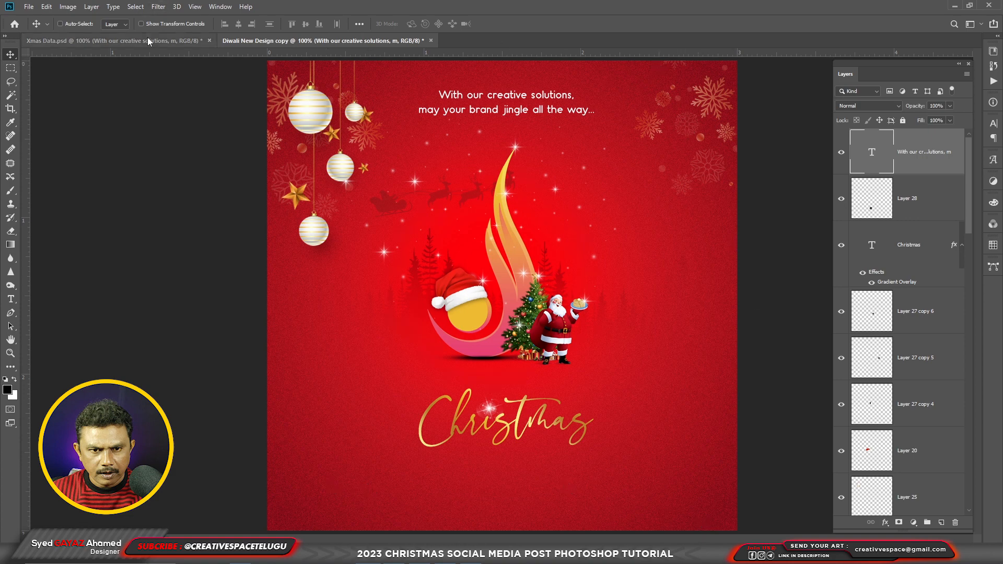
- Add the DESIGN | PRINT badge with its gold underline and set it against the post's top edge near the right corner
key(ctrl+v)
drag(600, 230, 692, 76)
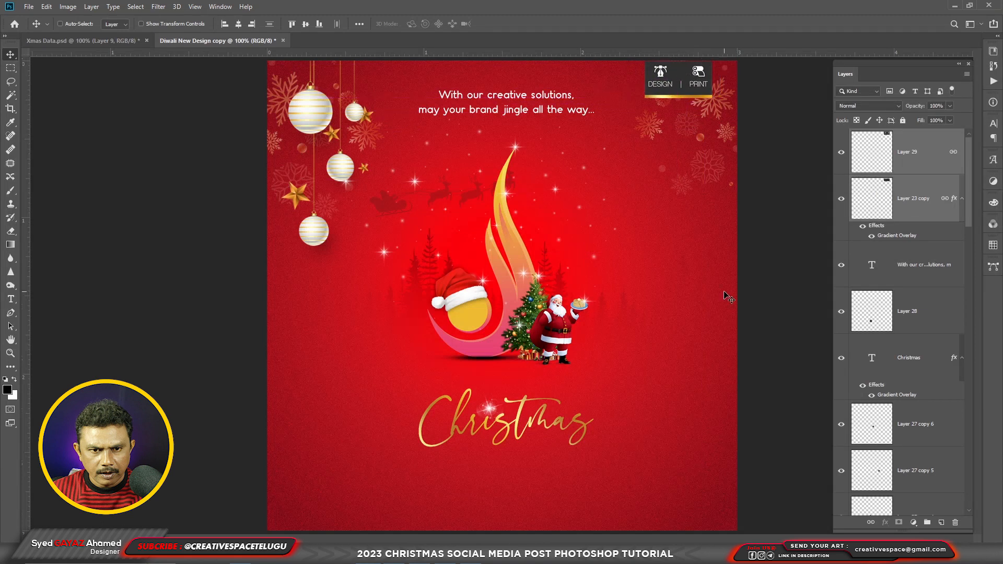
key(Up)
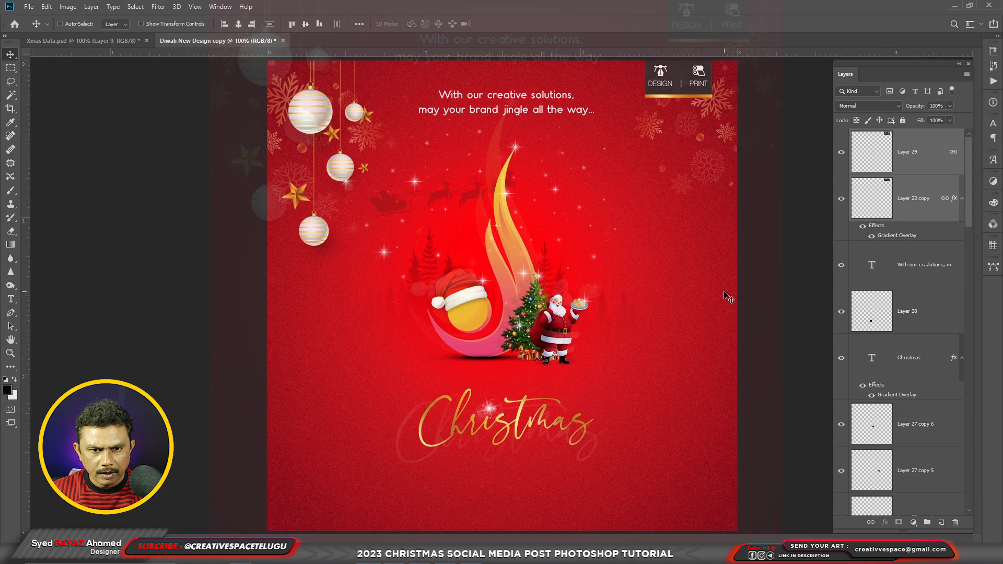